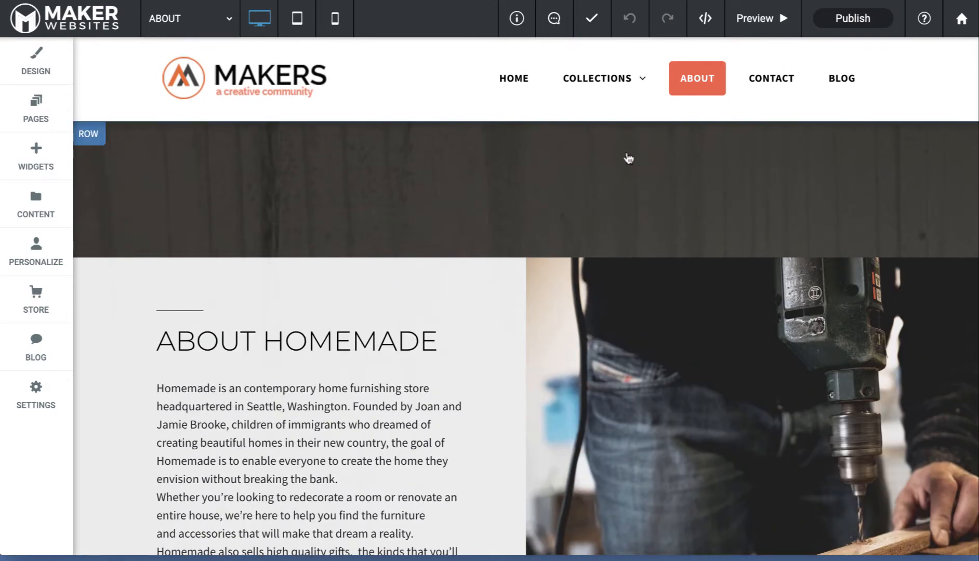
scroll(172, 168, "down", 2)
scroll(173, 168, "up", 2)
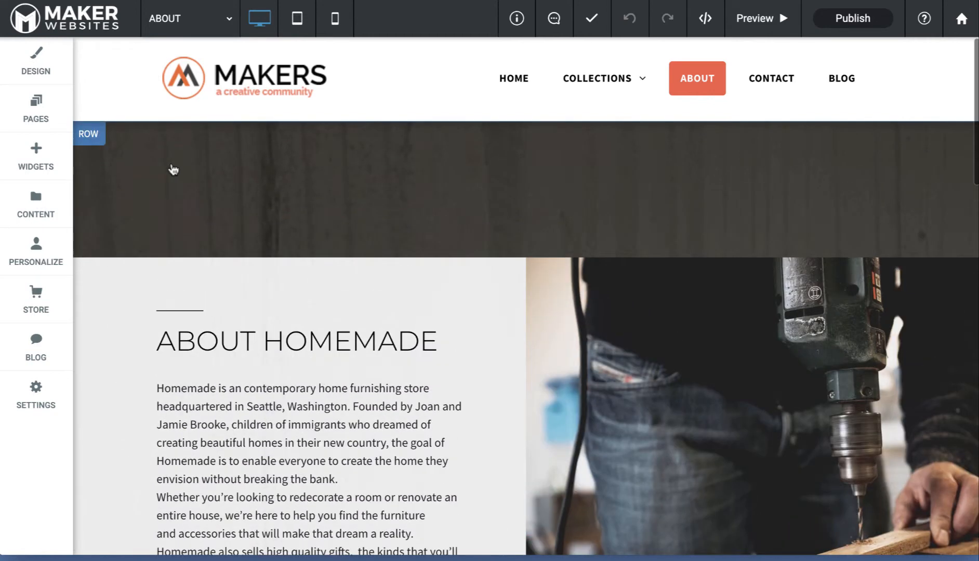
left_click(228, 21)
Add a new blank page named "Test" to the site and close the page list
left_click(38, 112)
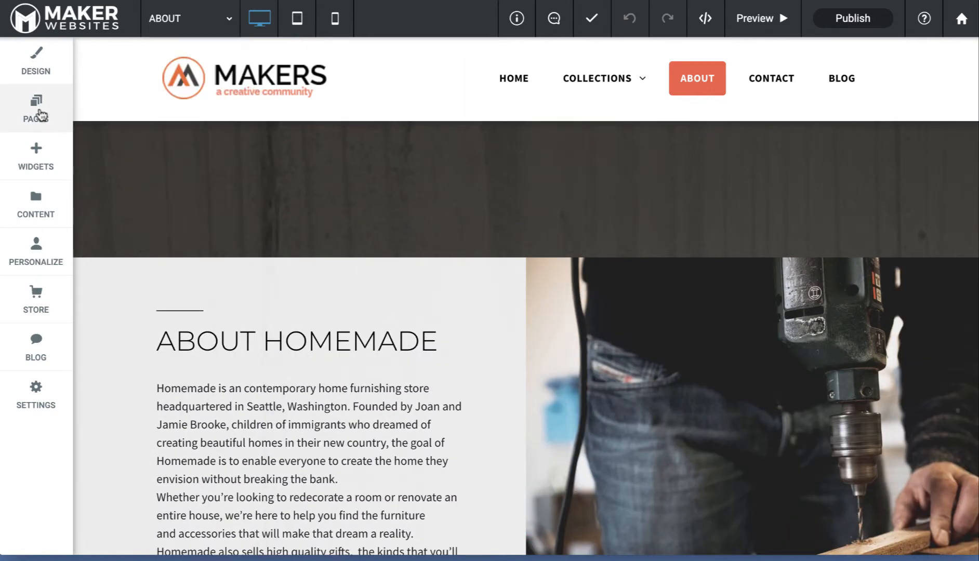
left_click(208, 130)
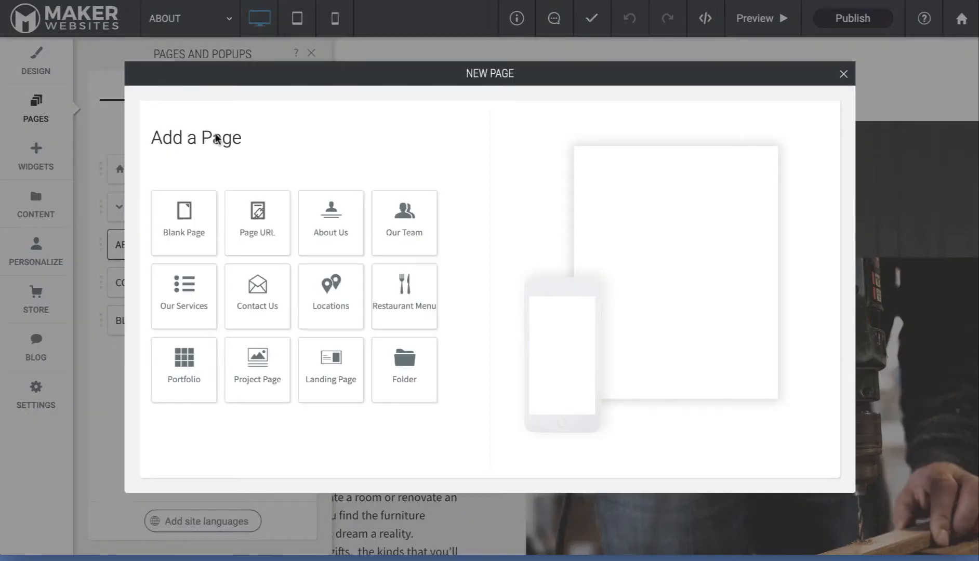
left_click(195, 224)
left_click_drag(213, 230, 101, 238)
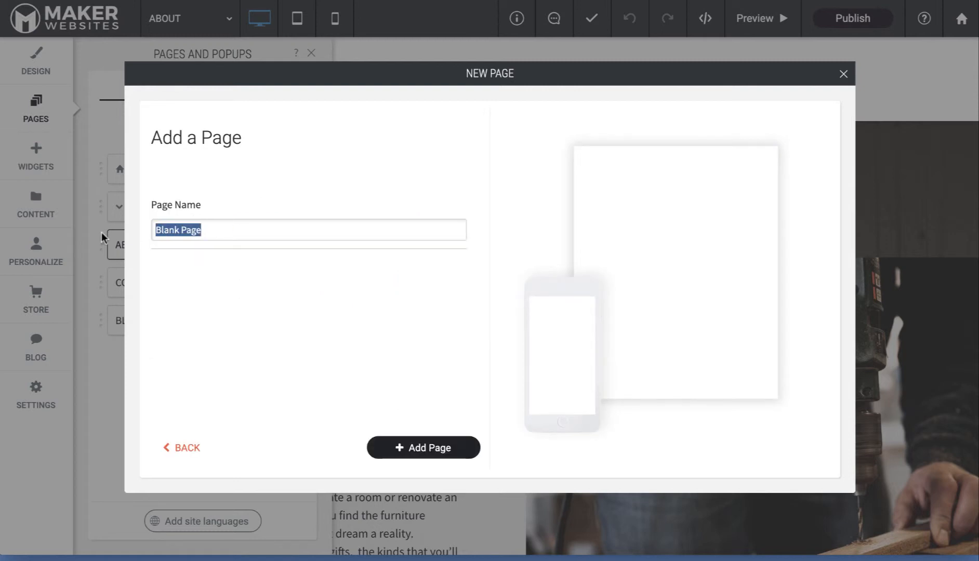
type("Test")
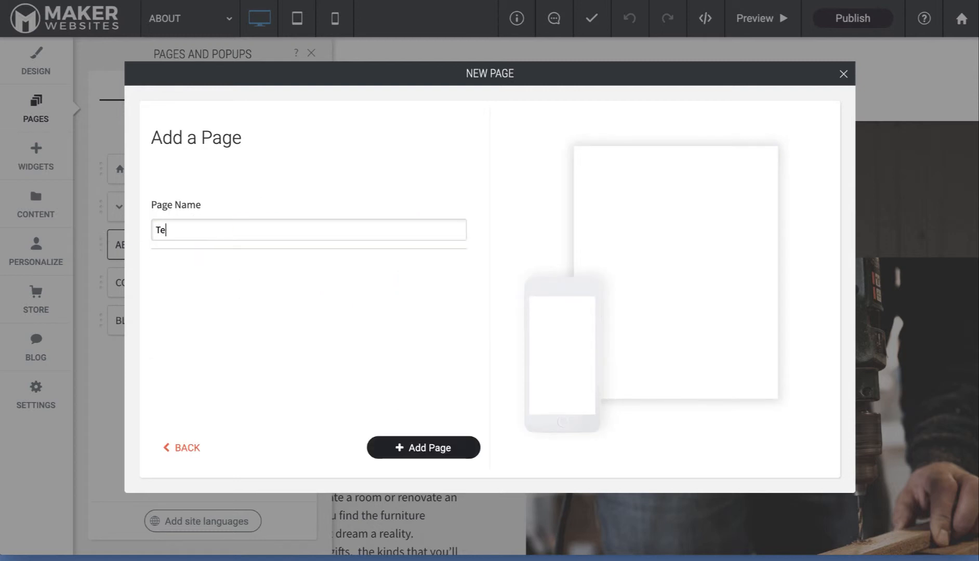
left_click(429, 450)
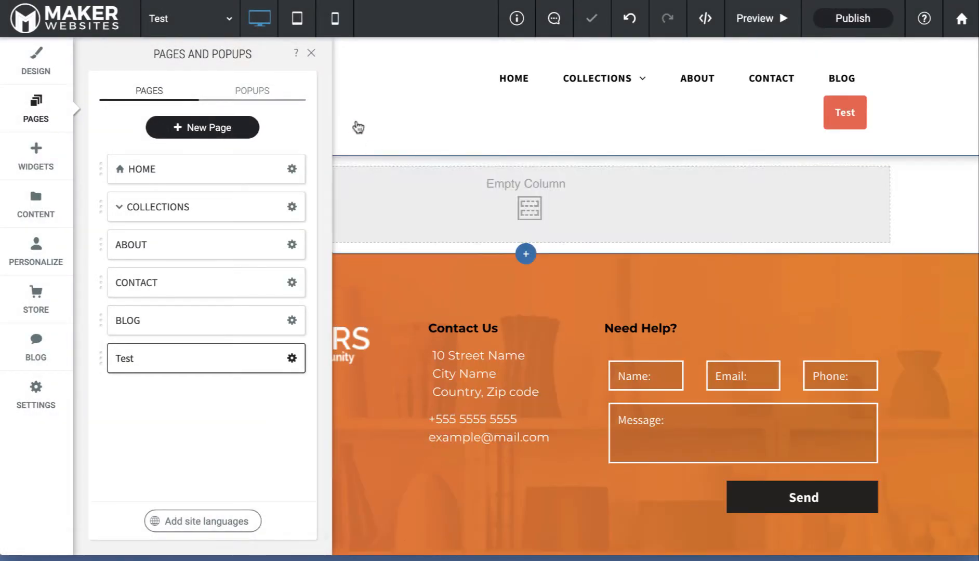
left_click(312, 56)
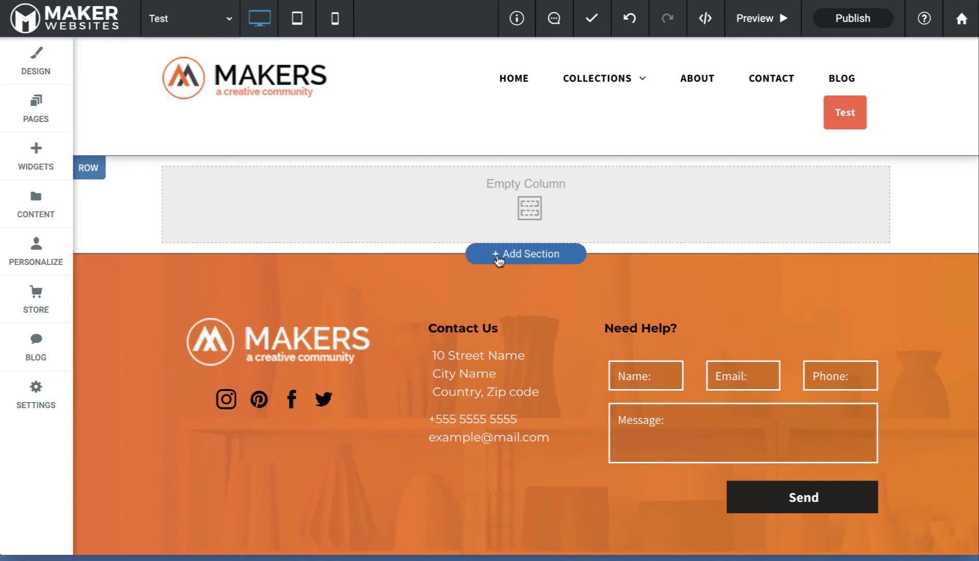
Start adding a section below the empty row on the Test page and look through the Intro section designs
left_click(527, 254)
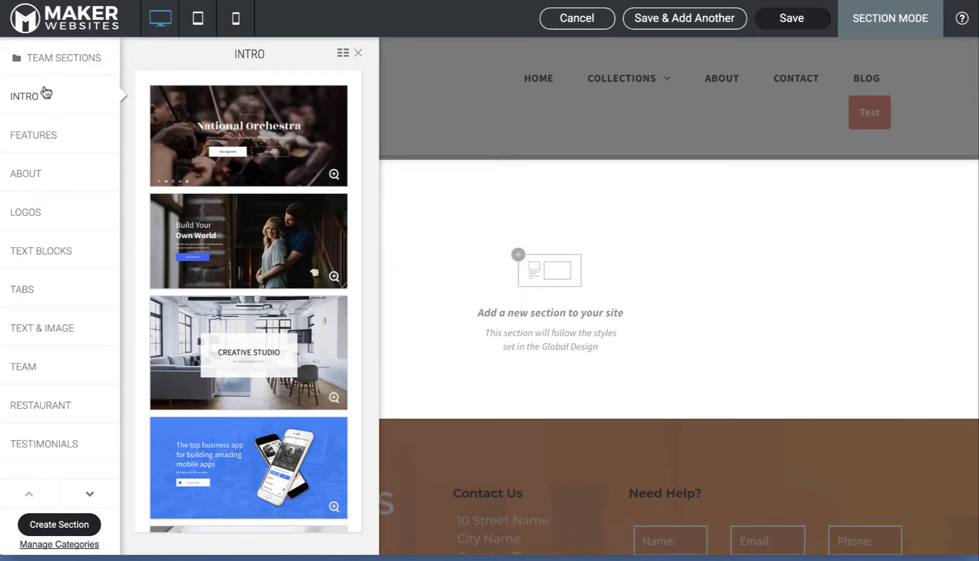
scroll(179, 171, "down", 6)
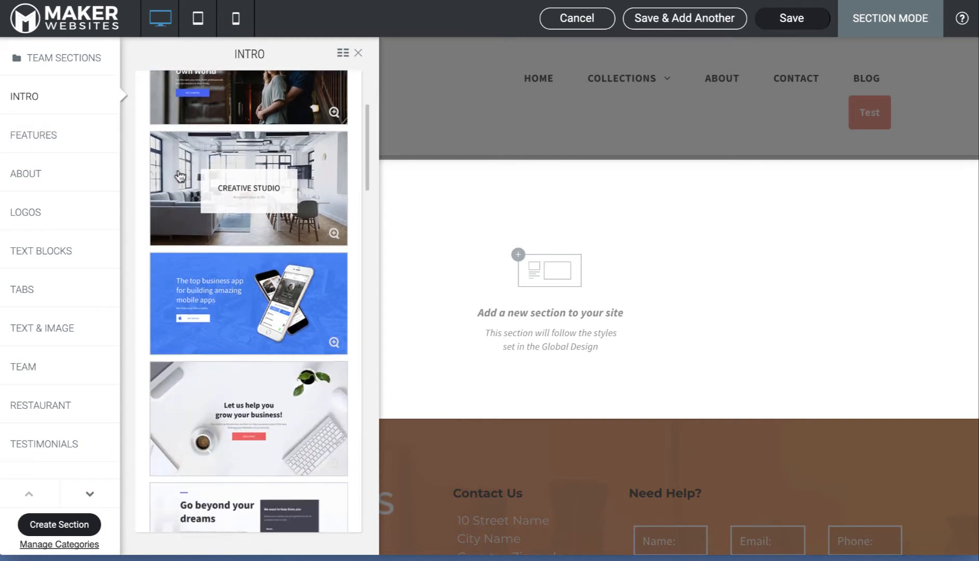
scroll(179, 175, "down", 12)
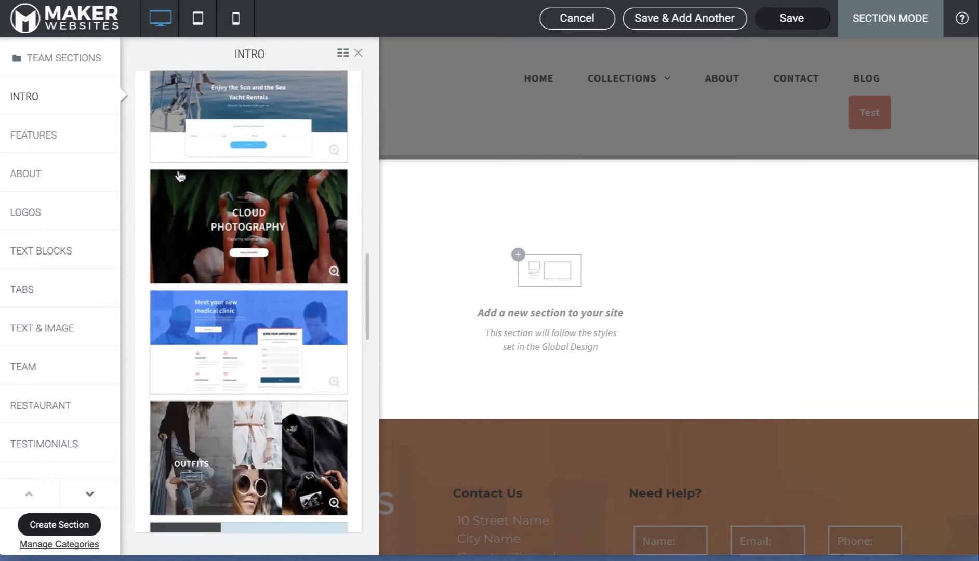
scroll(180, 175, "down", 7)
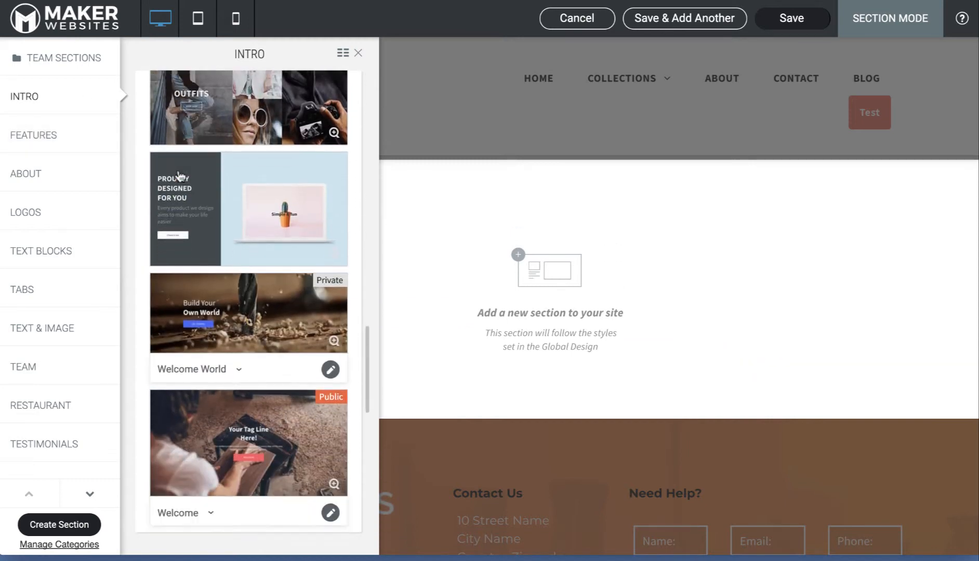
scroll(179, 176, "down", 4)
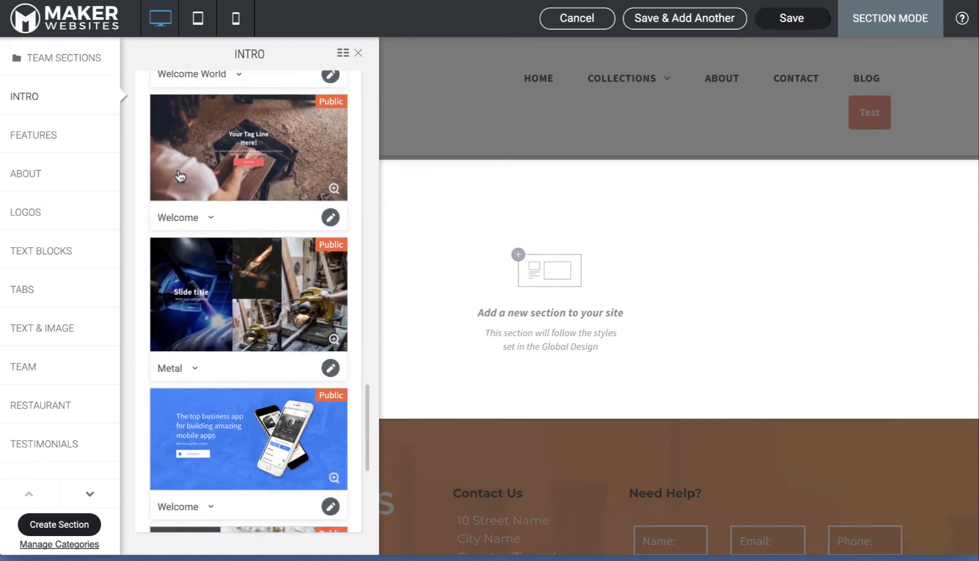
scroll(179, 176, "up", 2)
scroll(180, 176, "up", 2)
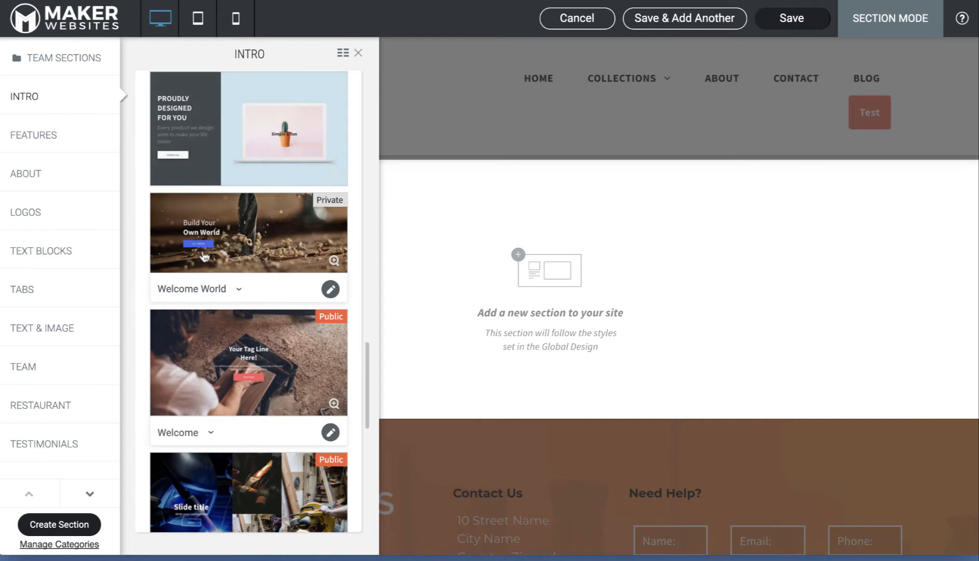
Look through the section designs in the Features and About categories
left_click(49, 140)
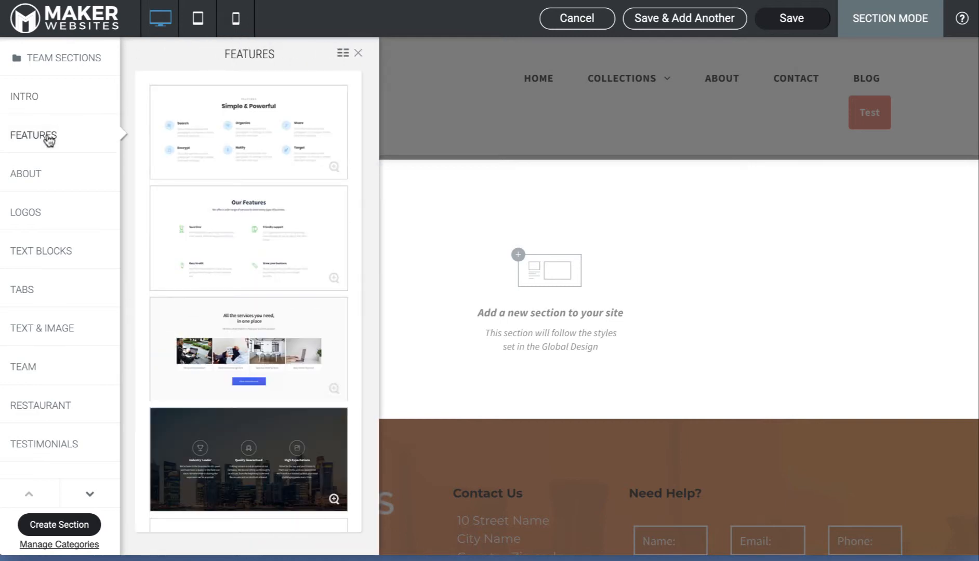
scroll(190, 252, "down", 5)
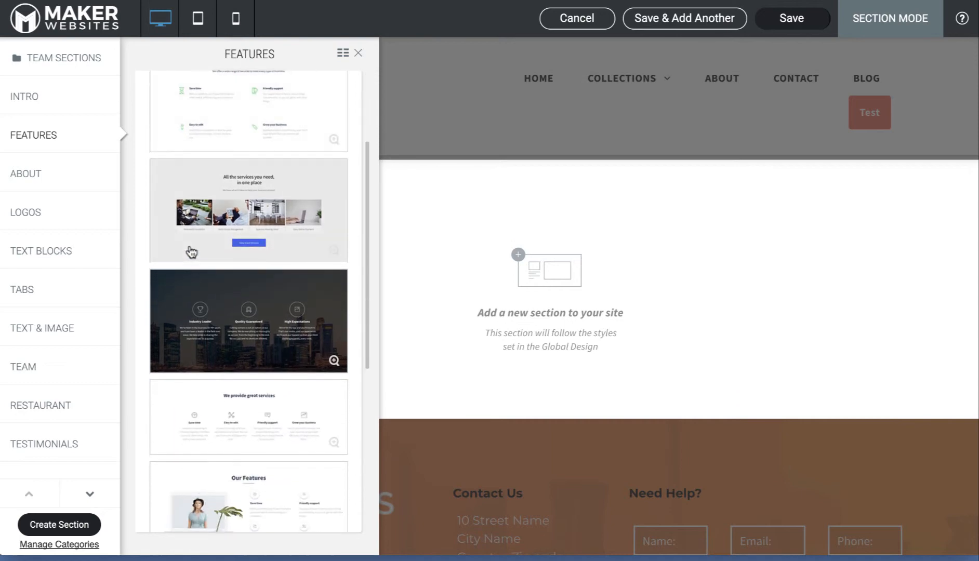
scroll(192, 252, "down", 3)
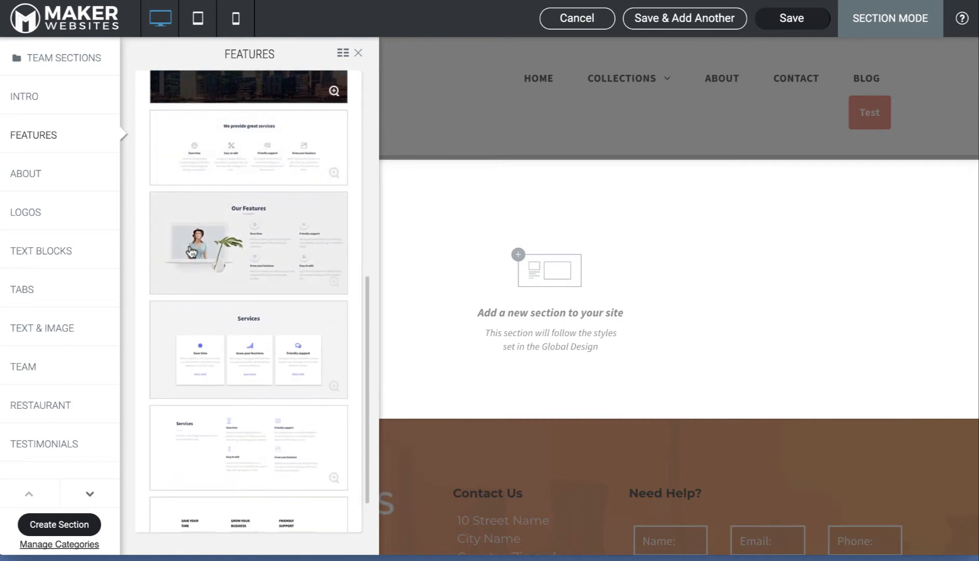
left_click(49, 179)
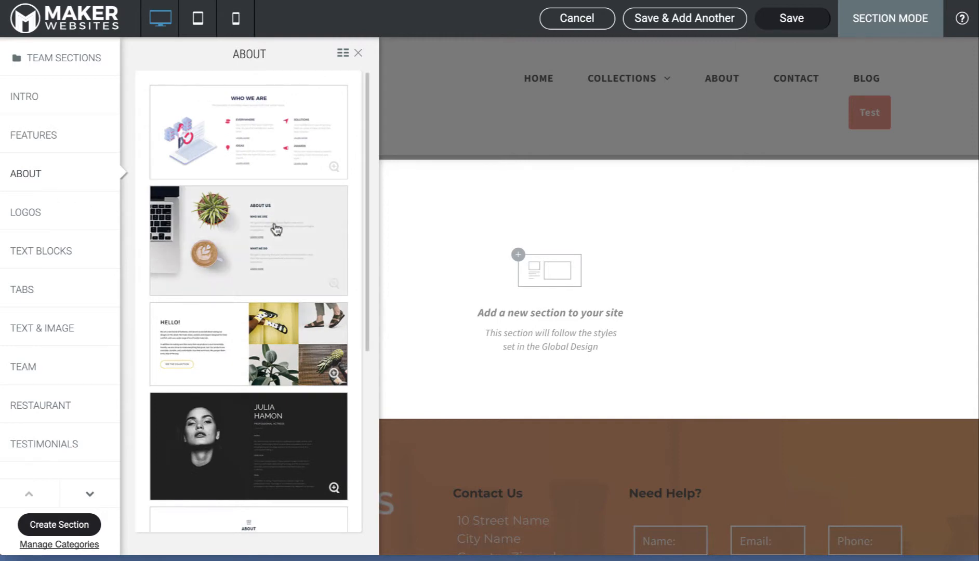
scroll(263, 236, "down", 5)
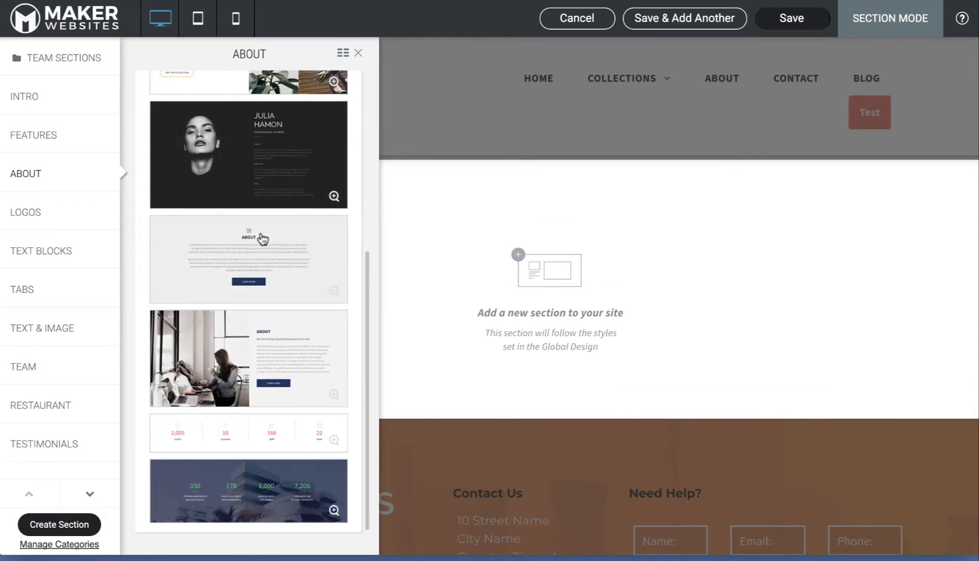
scroll(259, 229, "up", 6)
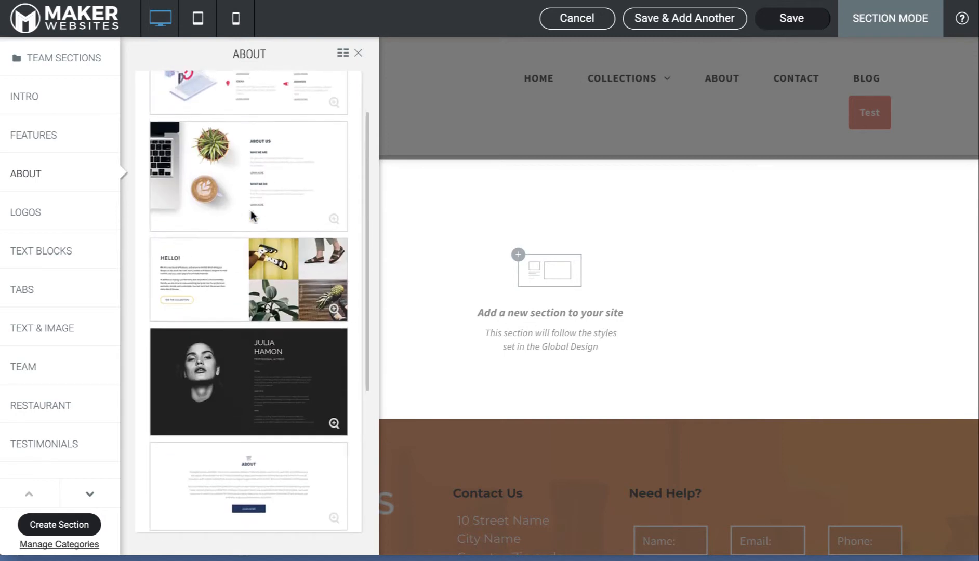
scroll(251, 213, "down", 6)
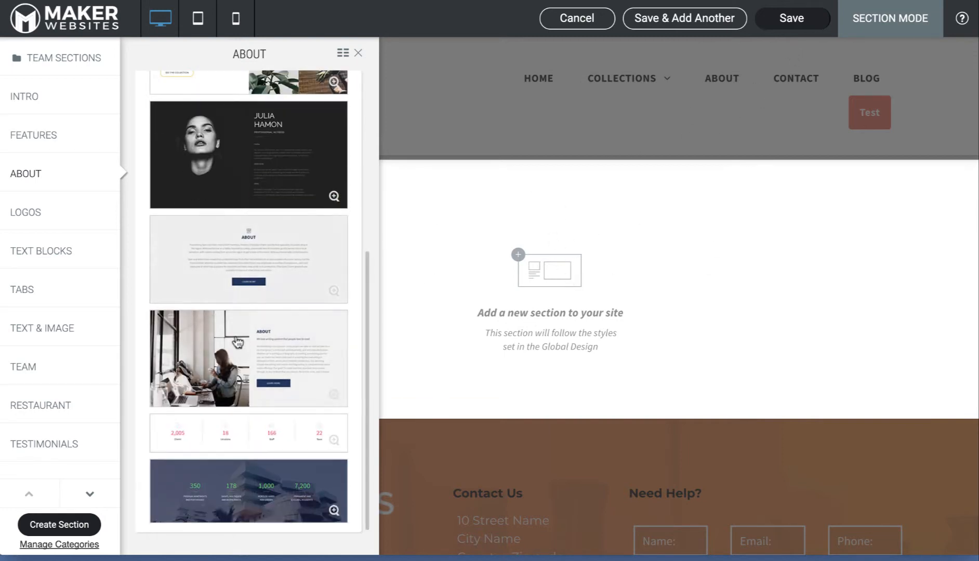
Look at the Logos, Text Blocks, Tabs and Text & Image section categories
left_click(40, 221)
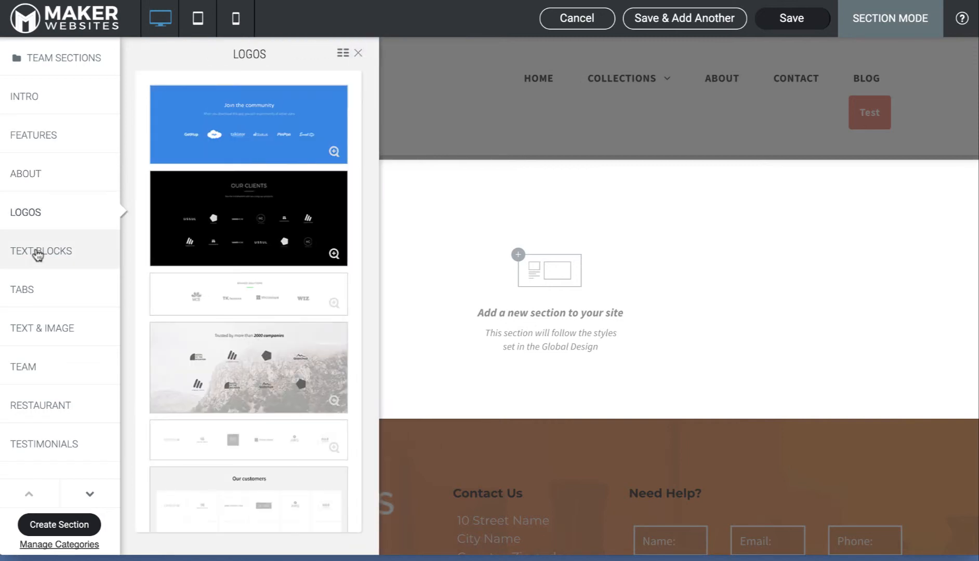
left_click(37, 254)
left_click(31, 293)
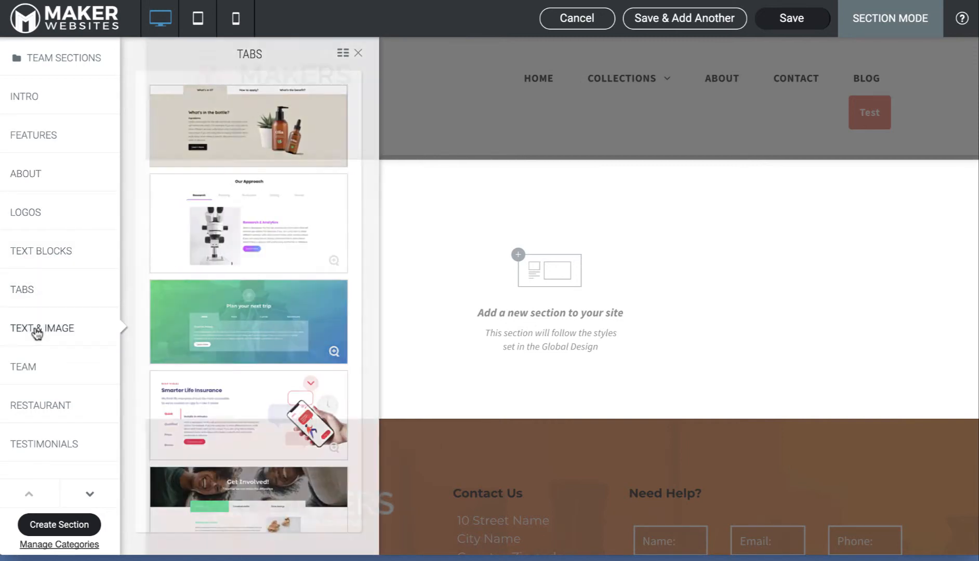
left_click(35, 331)
right_click(35, 333)
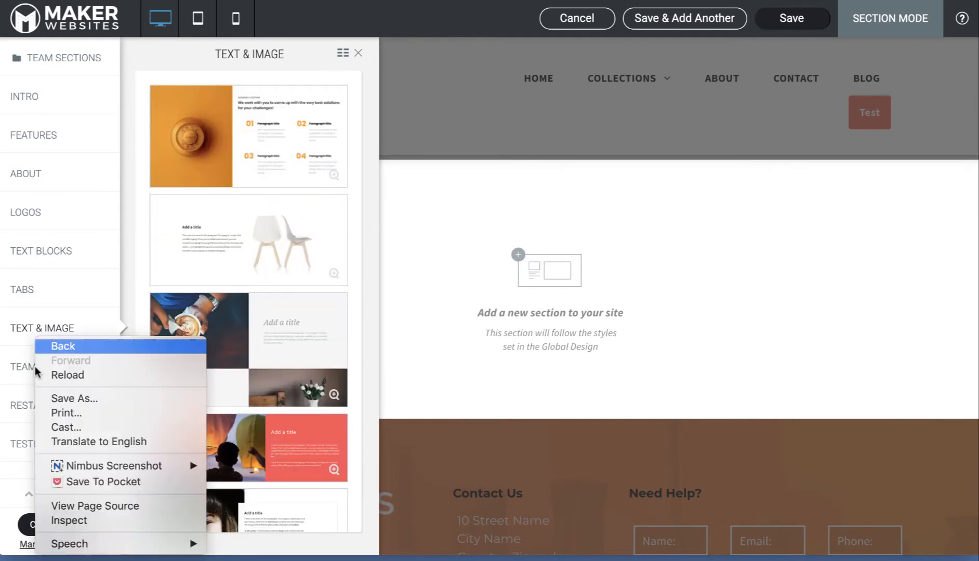
left_click(67, 127)
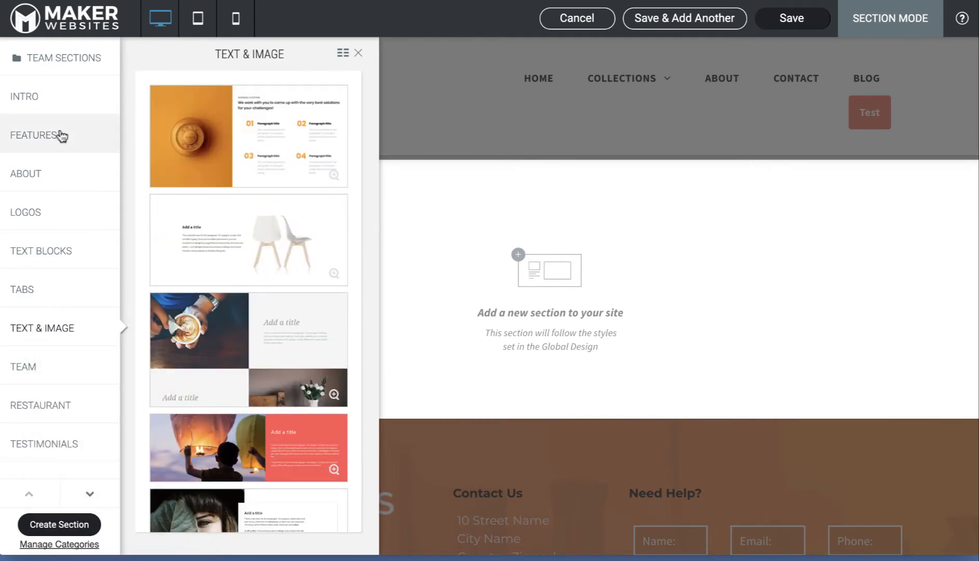
Insert the Features section "All the services you need, in one place" and save it, continuing with another section
left_click(49, 137)
scroll(229, 277, "down", 3)
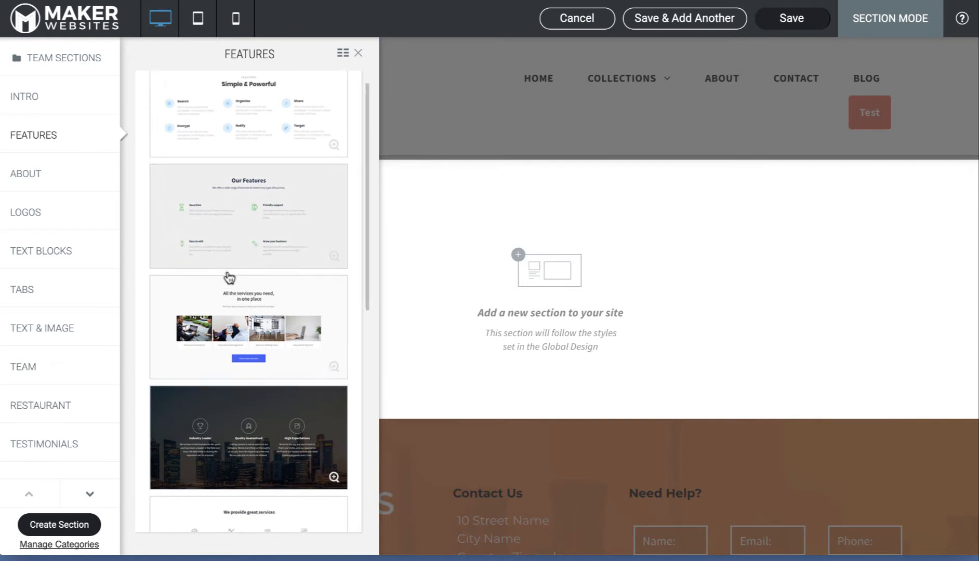
left_click(261, 218)
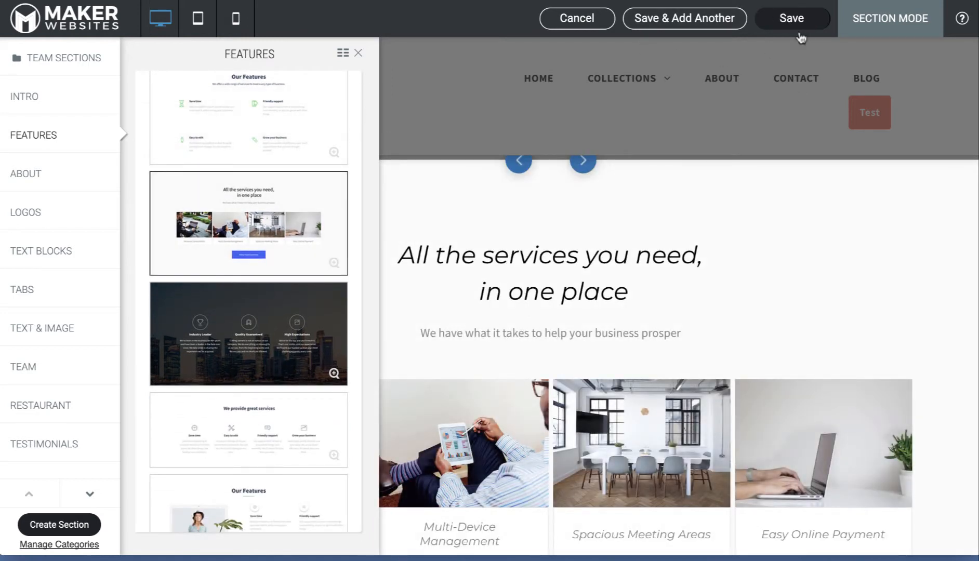
left_click(701, 20)
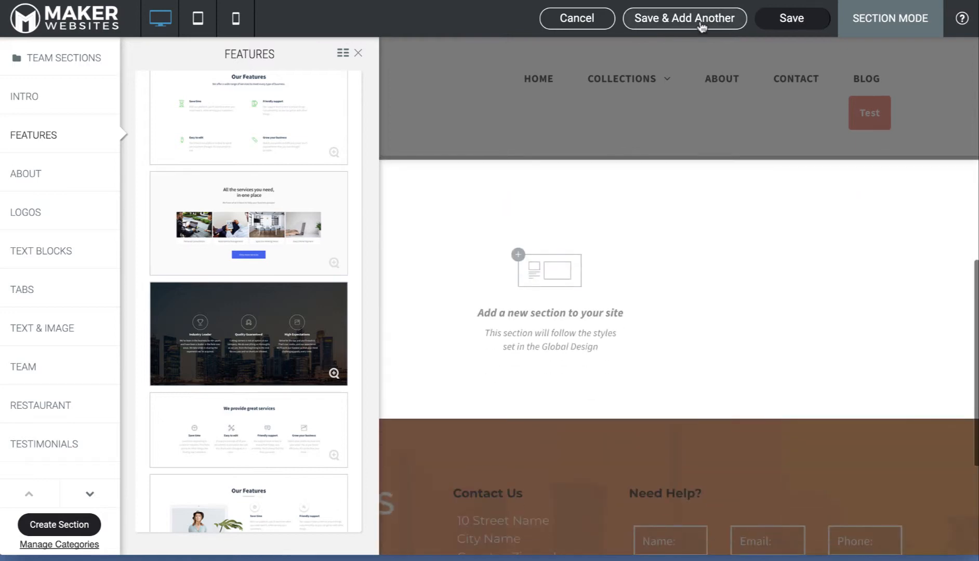
Insert the "About Us" section with the laptop, plant and coffee image from the About category and save it
left_click(61, 179)
left_click(265, 247)
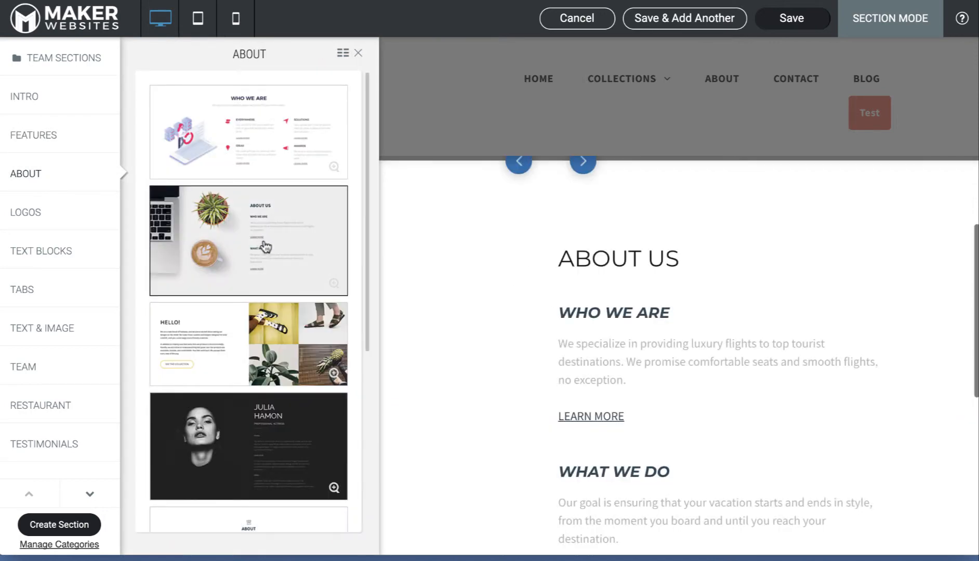
left_click(791, 20)
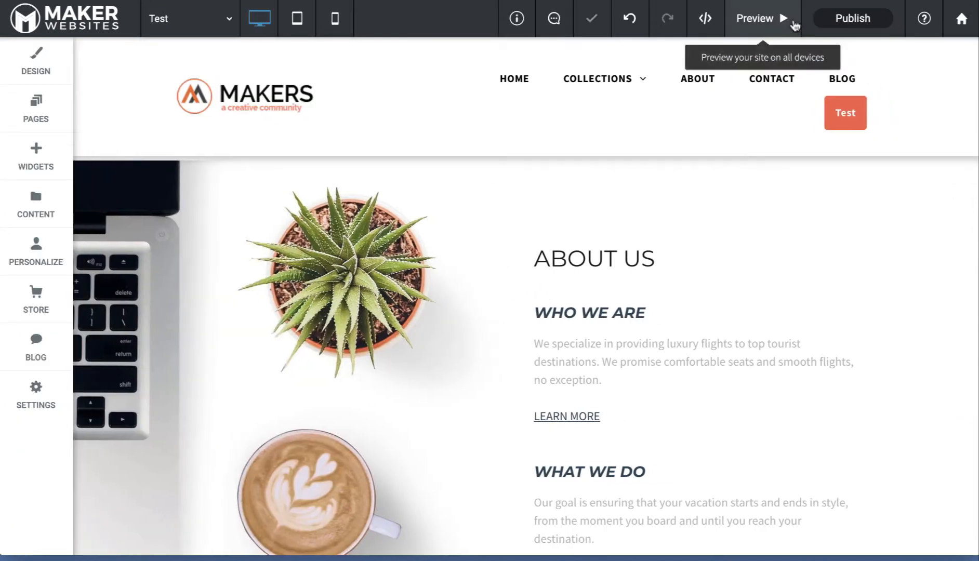
Review the services and About Us sections on the Test page
scroll(551, 258, "up", 10)
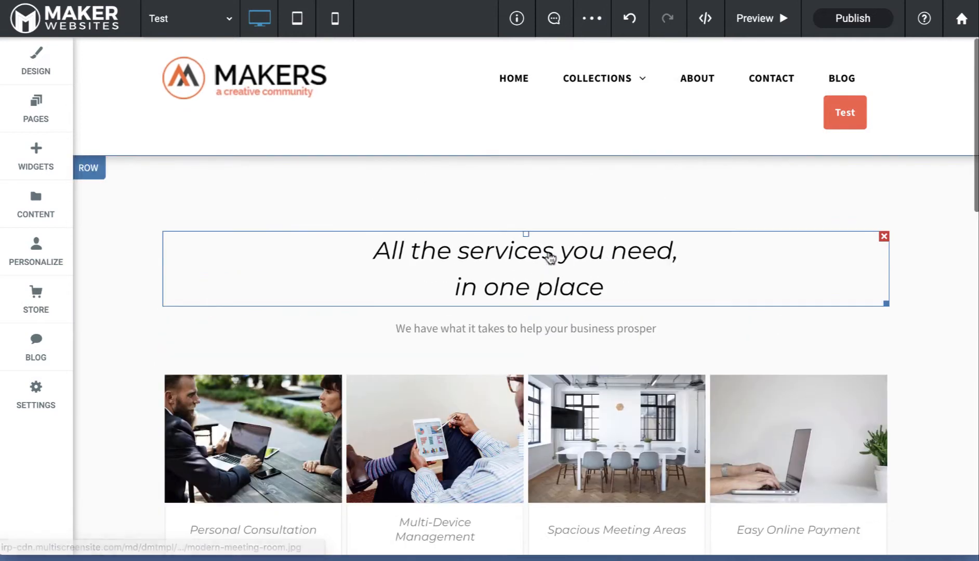
scroll(498, 273, "down", 1)
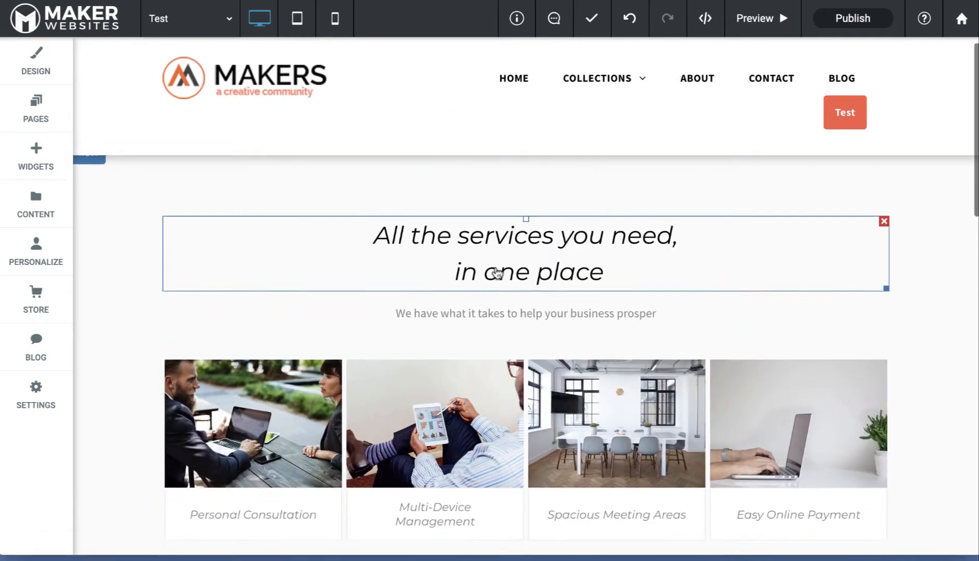
scroll(498, 273, "down", 6)
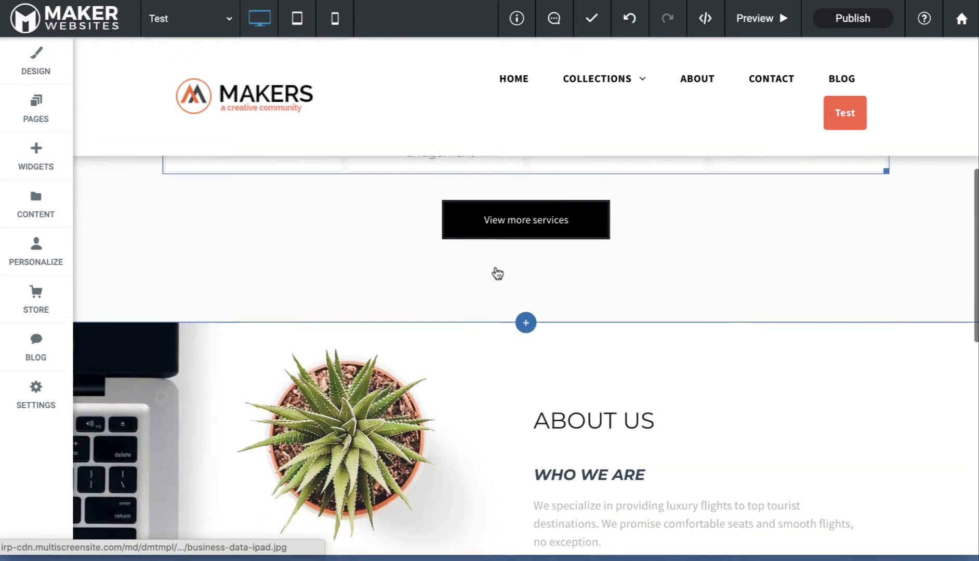
scroll(497, 273, "down", 3)
scroll(581, 280, "up", 1)
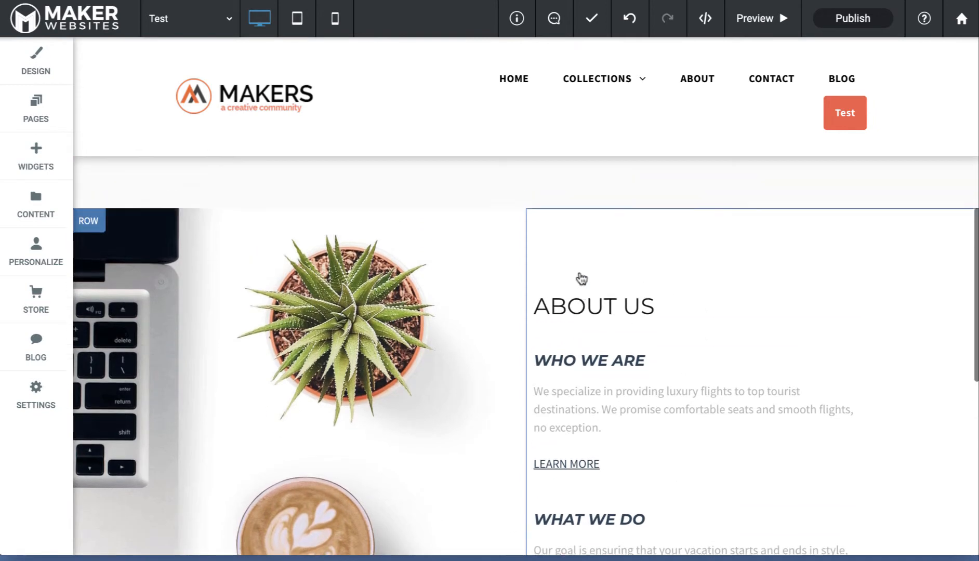
scroll(581, 279, "up", 2)
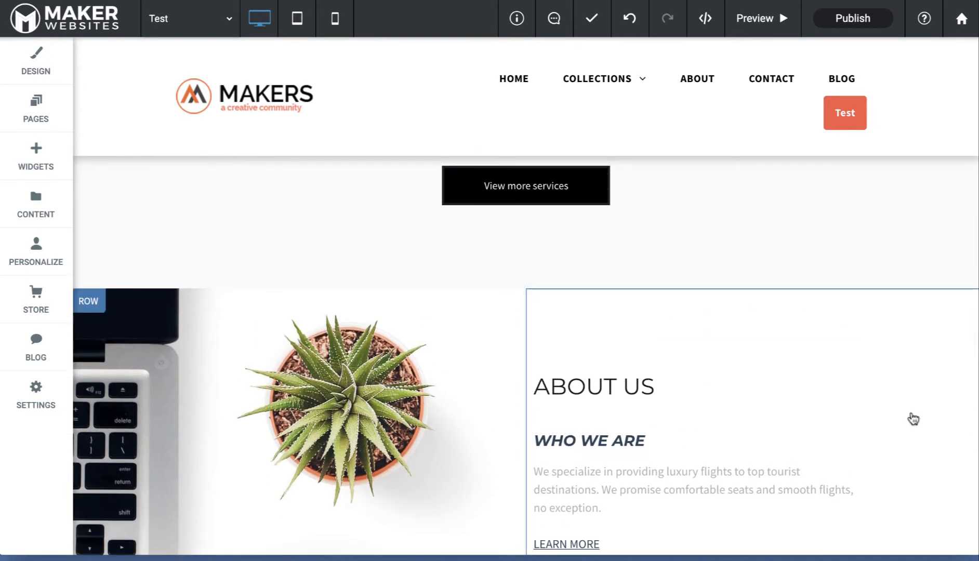
scroll(253, 383, "down", 4)
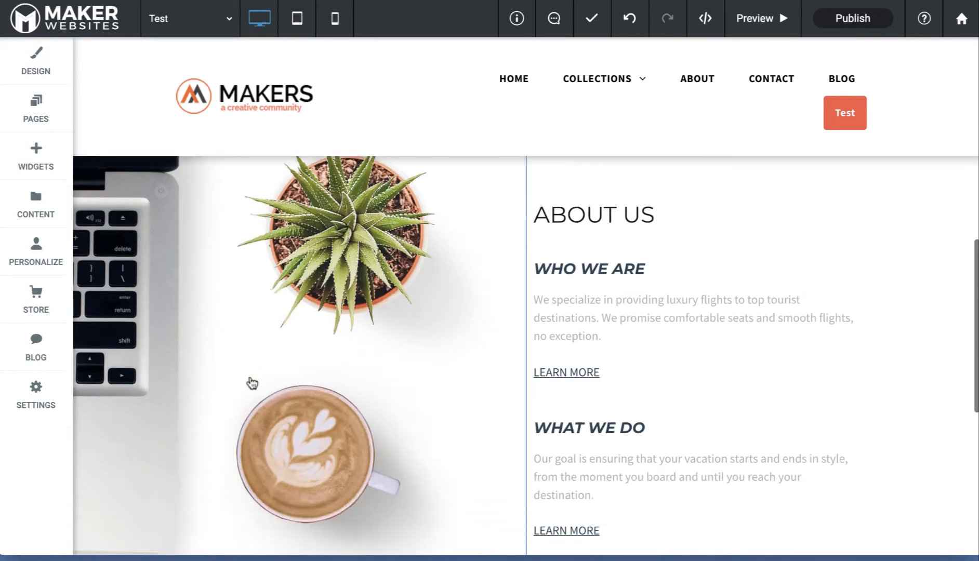
Open the ABOUT US and WHO WE ARE headings in the About section for text editing and leave them as they are
scroll(252, 383, "up", 2)
scroll(253, 383, "down", 2)
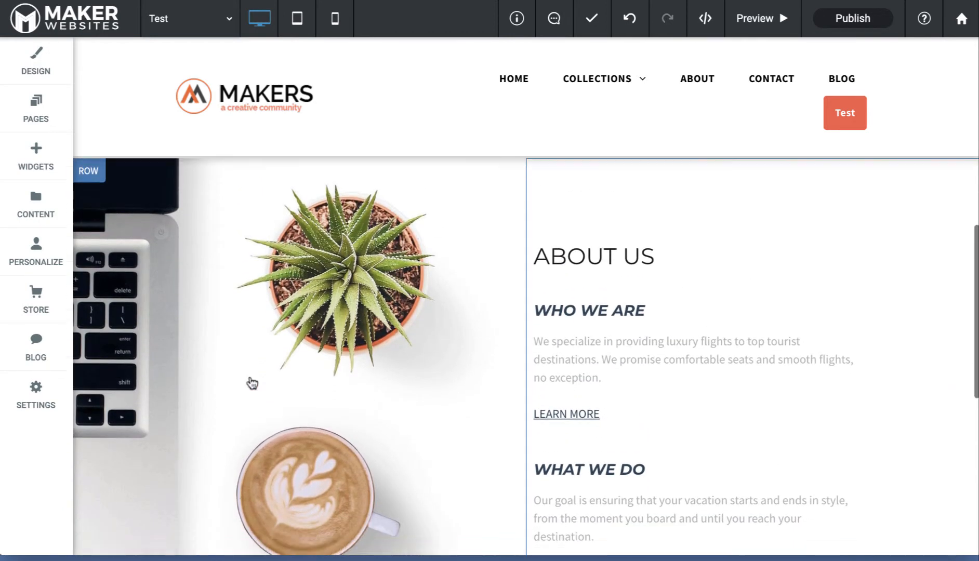
left_click(606, 231)
left_click(605, 228)
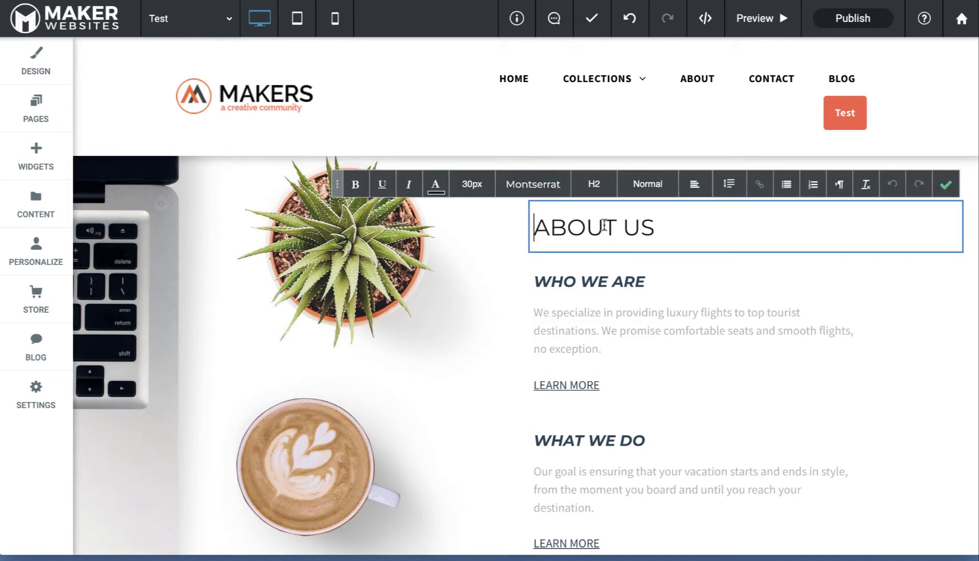
left_click(581, 332)
left_click(587, 292)
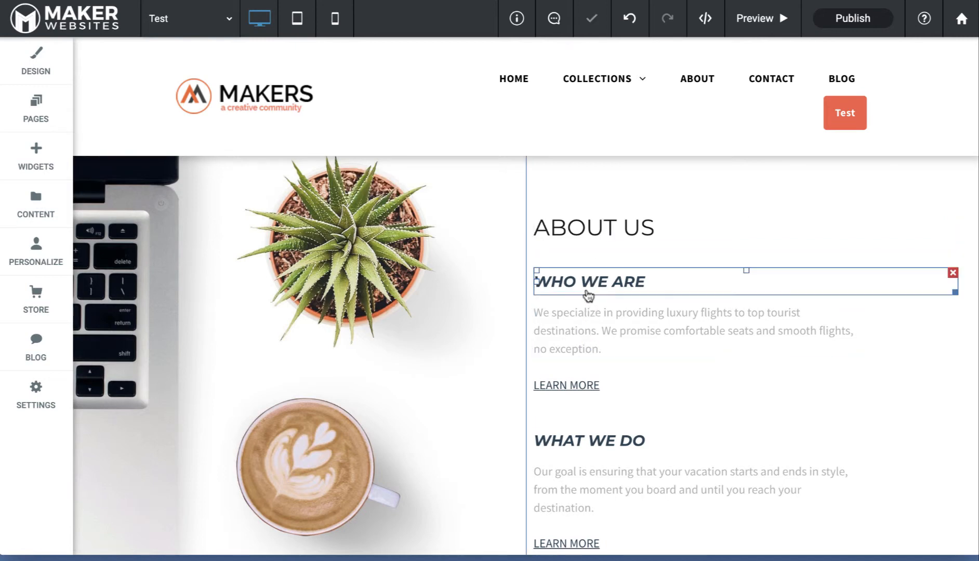
double_click(587, 285)
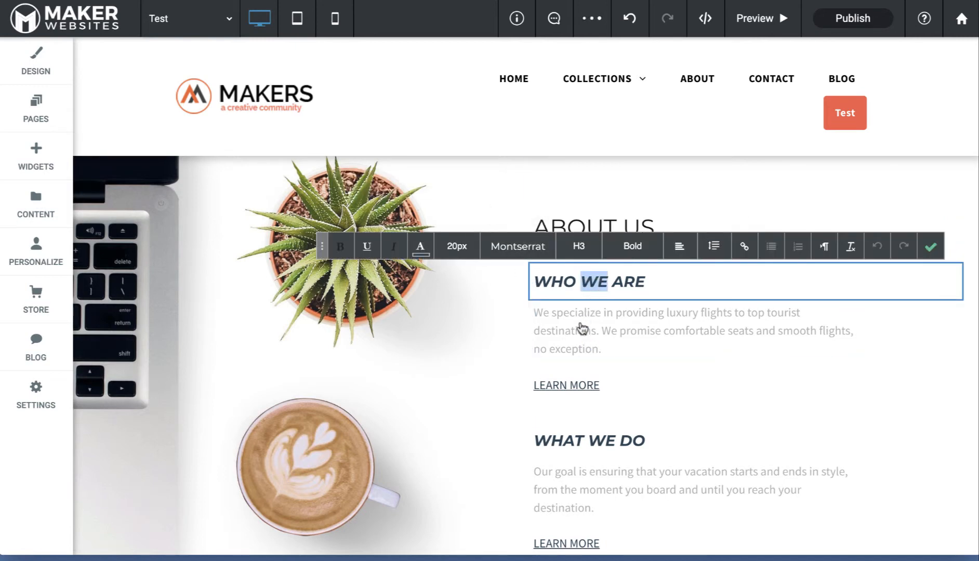
left_click(229, 281)
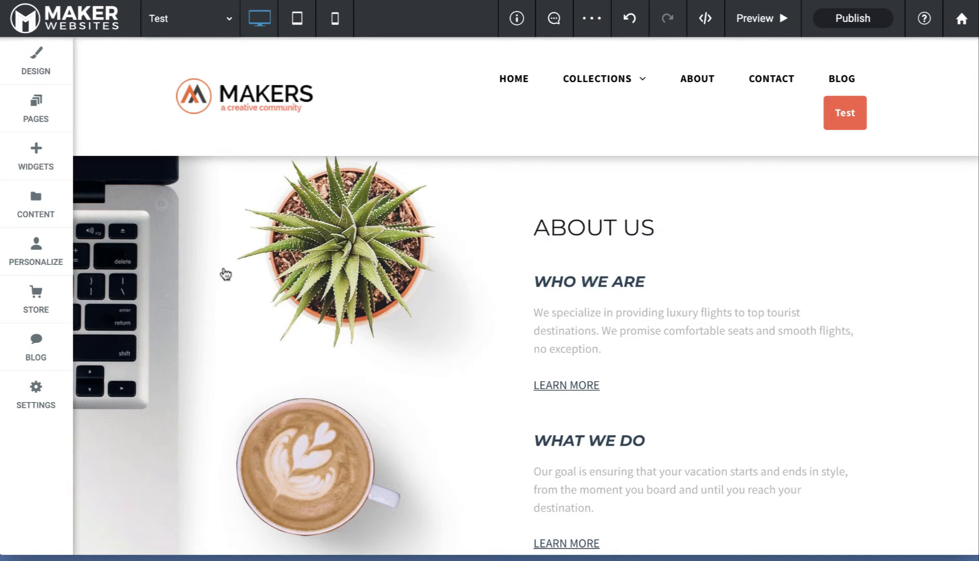
Replace the About section's laptop background image with the power drill photo found by searching the image library for "wood working"
left_click(302, 261)
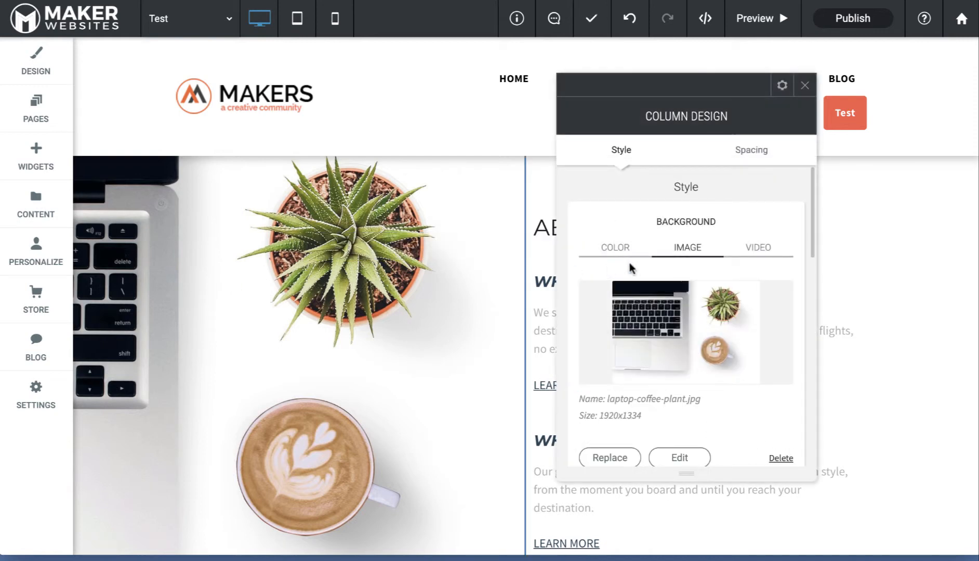
scroll(648, 271, "down", 3)
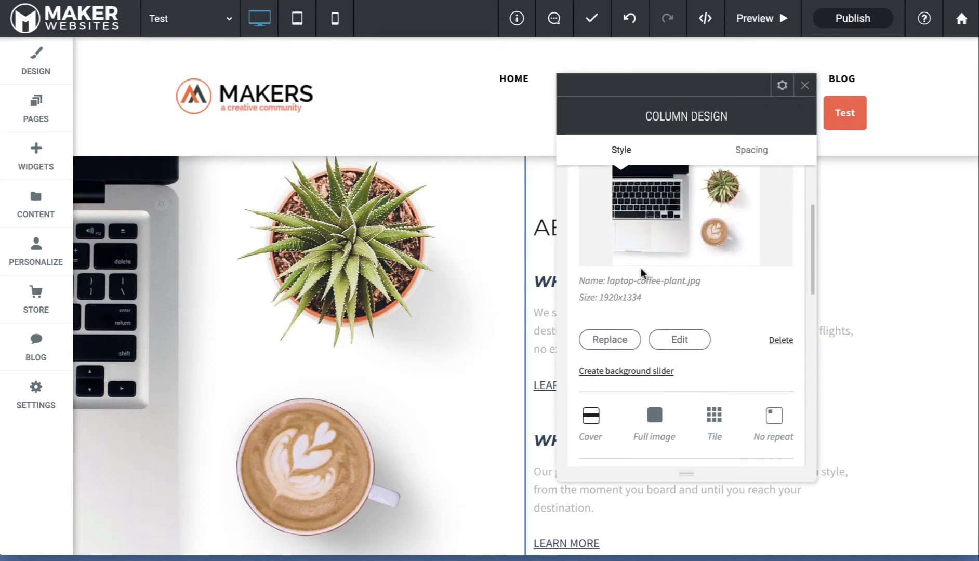
left_click(609, 339)
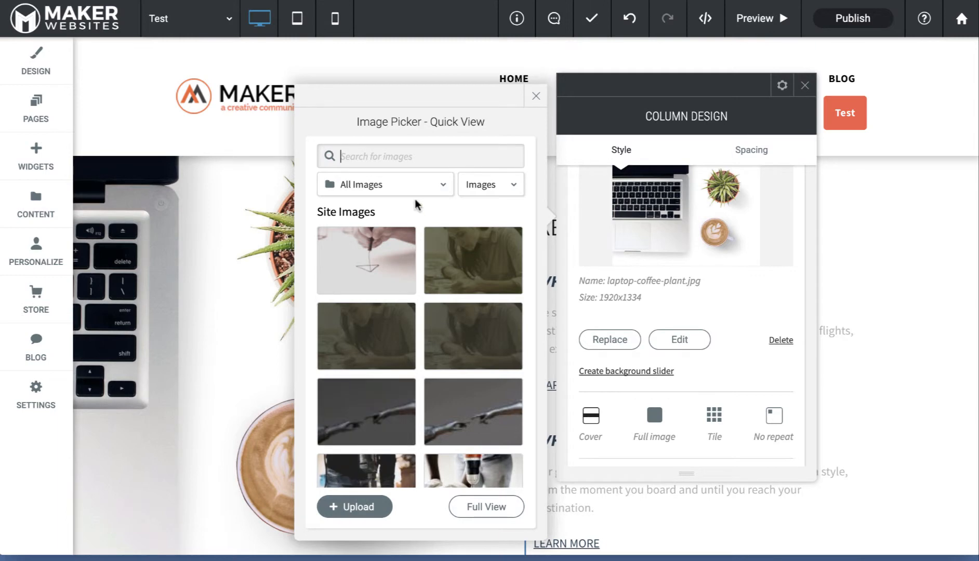
left_click(415, 180)
left_click(383, 260)
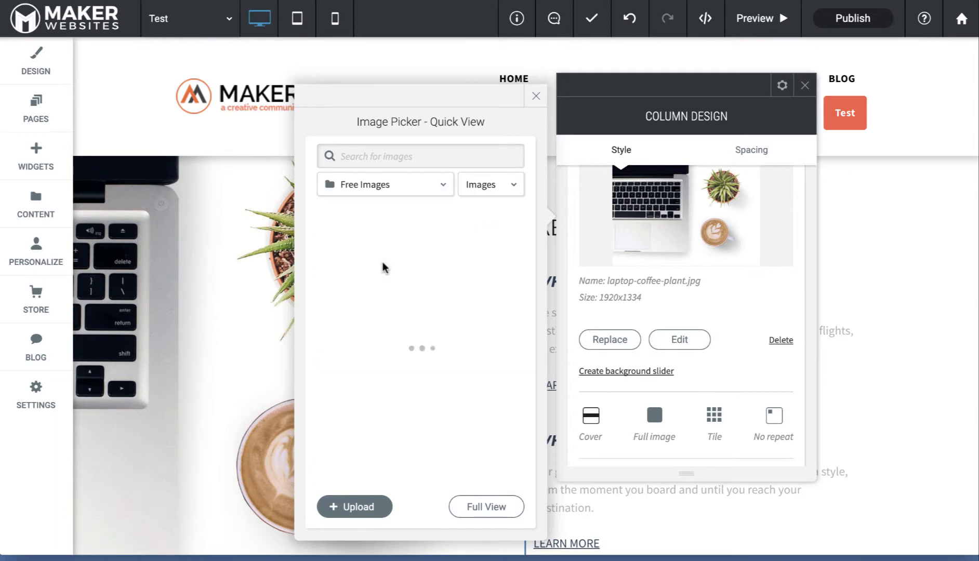
left_click(391, 156)
type("wo")
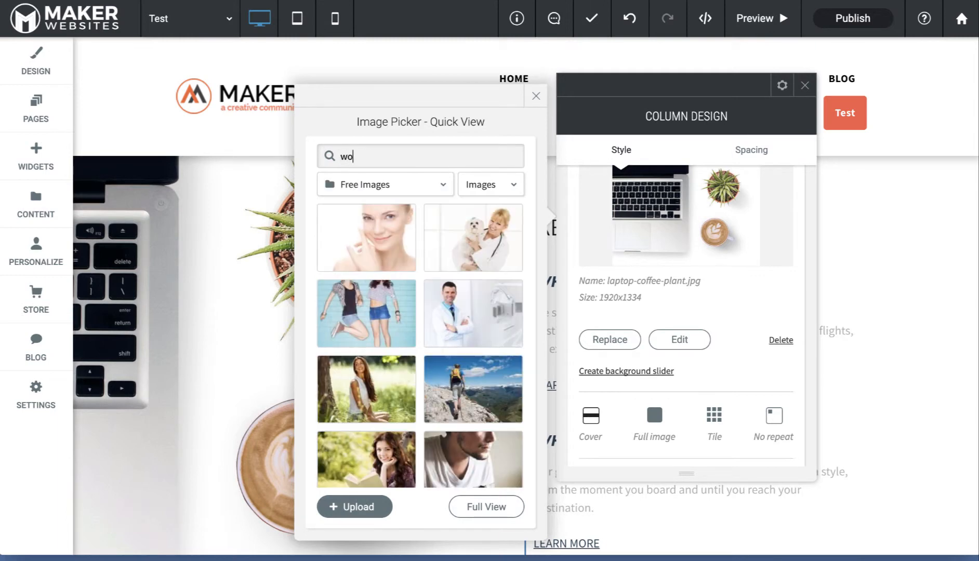
type("od working")
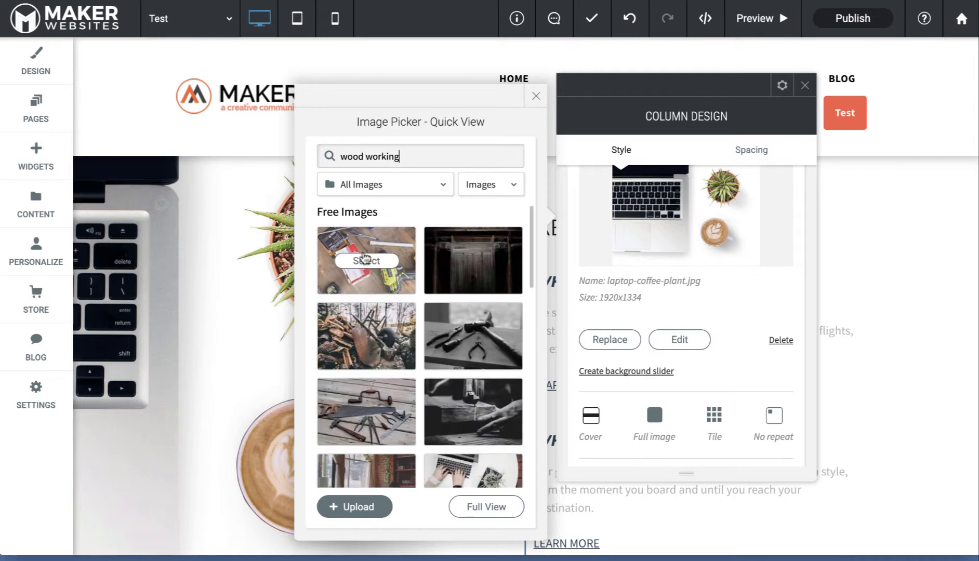
left_click(367, 261)
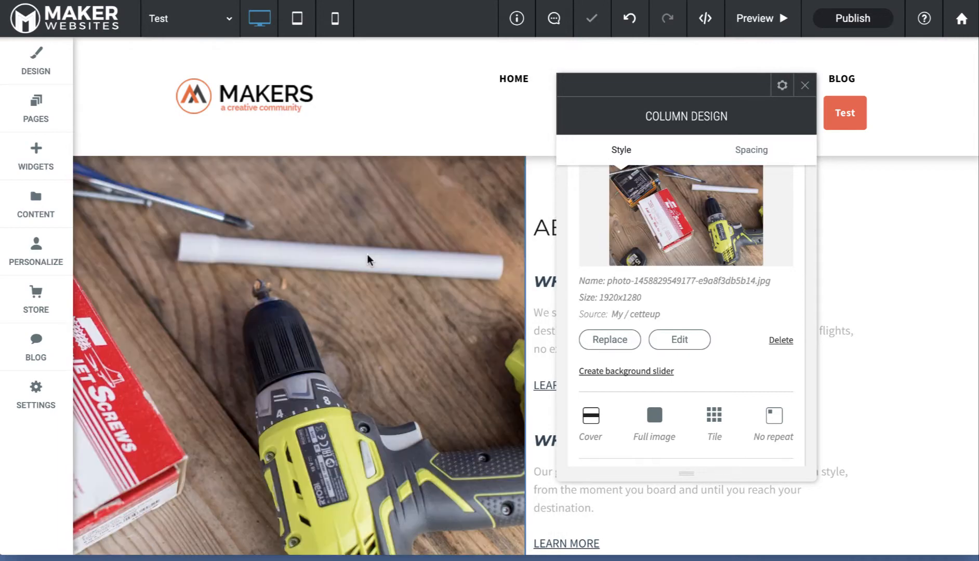
left_click(805, 89)
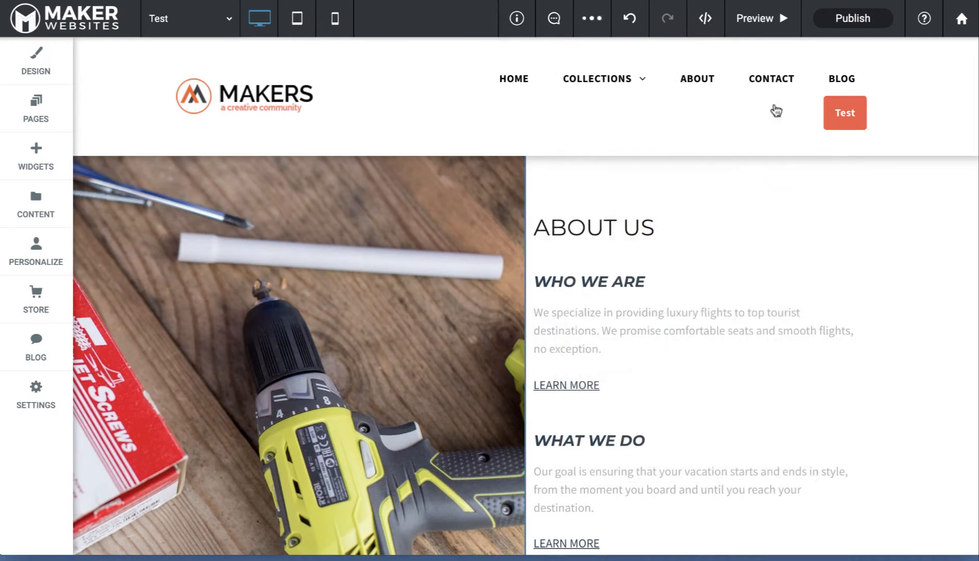
Apply the Fade In From Left entrance animation to the column with the drill image
scroll(452, 360, "down", 4)
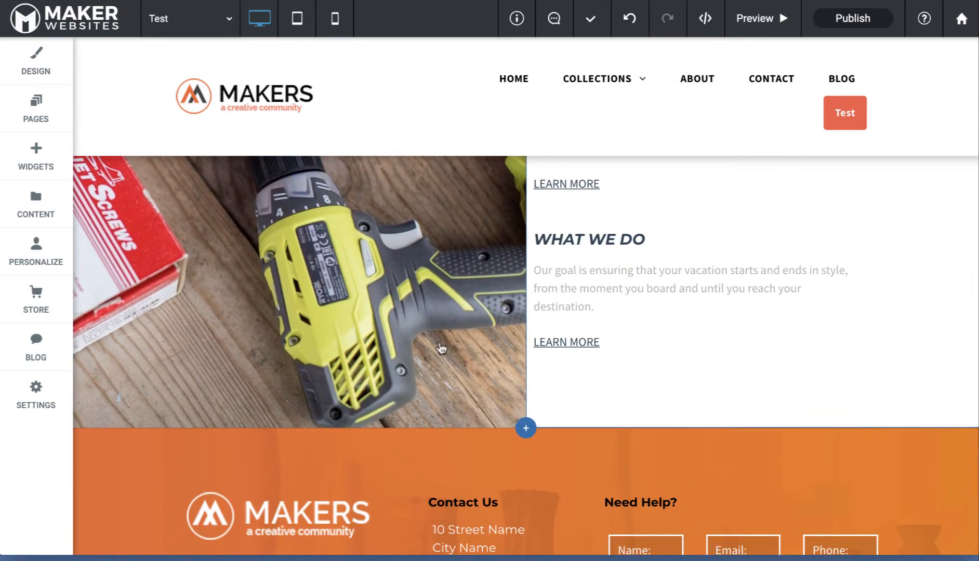
scroll(439, 343, "up", 5)
scroll(433, 333, "down", 2)
scroll(433, 333, "up", 1)
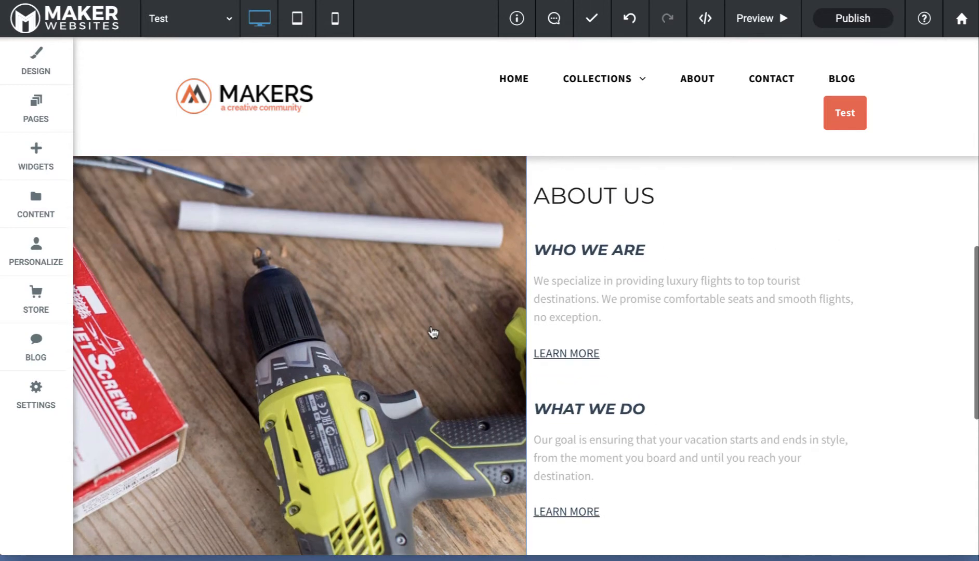
right_click(383, 255)
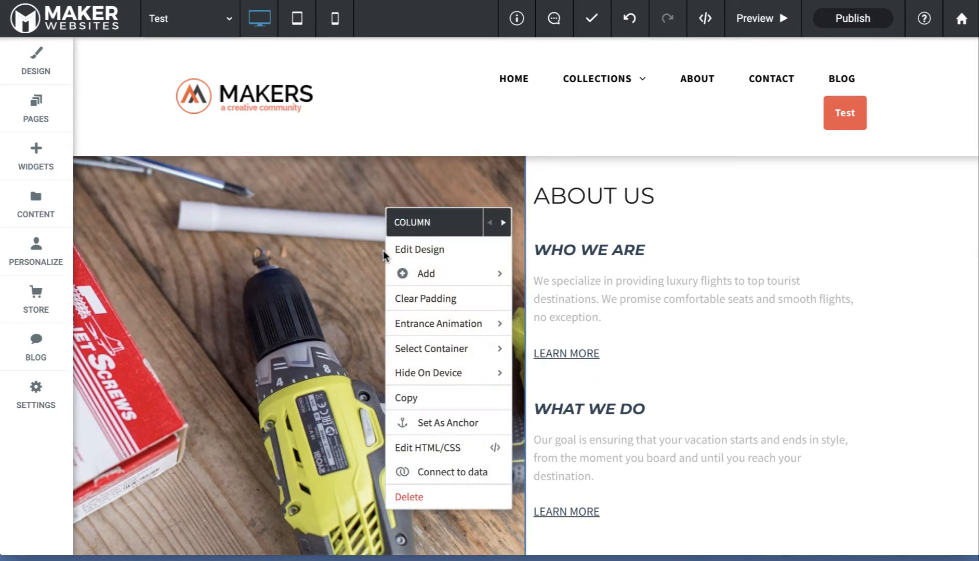
mouse_move(424, 326)
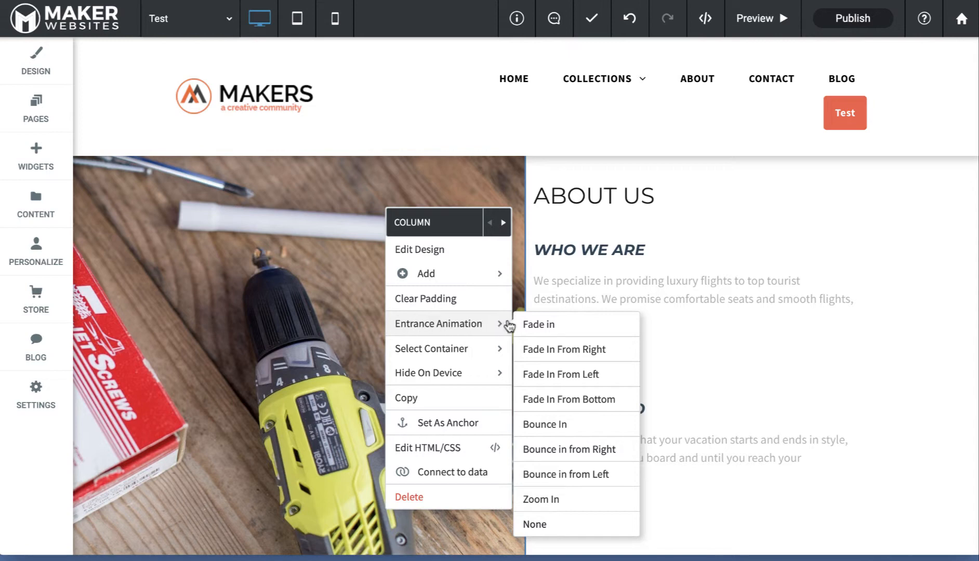
left_click(555, 375)
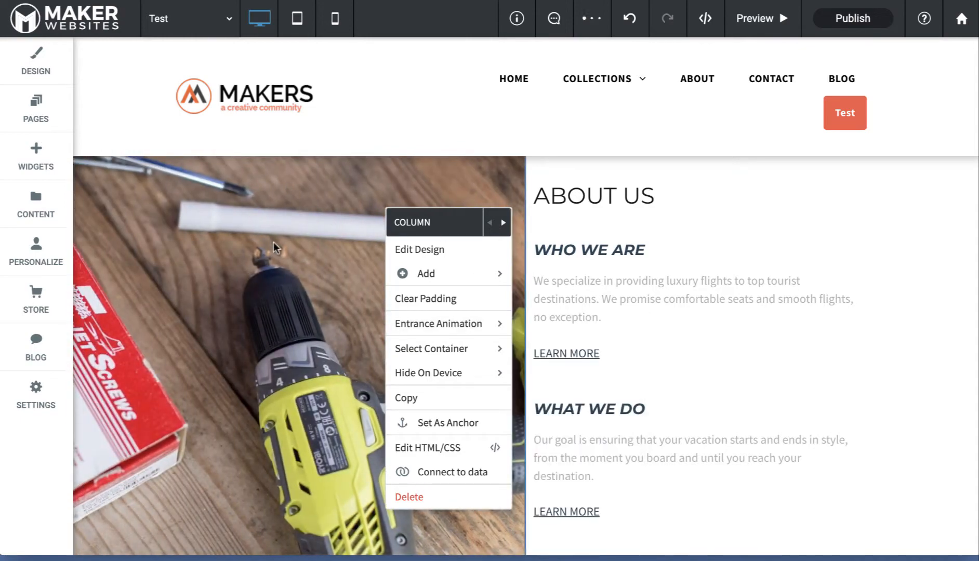
Look through the image settings of the Personal Consultation picture in the services photo gallery
scroll(273, 242, "up", 5)
scroll(273, 247, "up", 5)
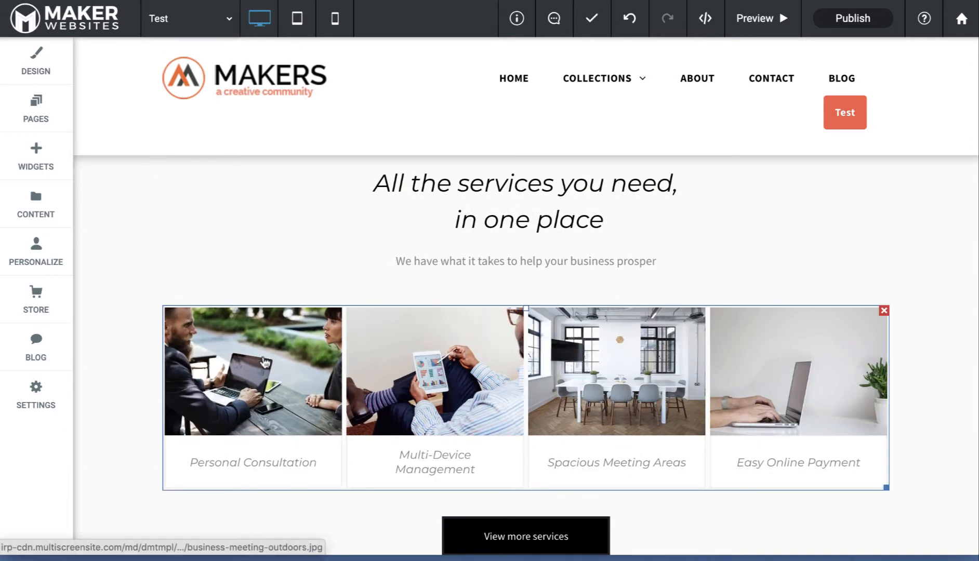
left_click(264, 362)
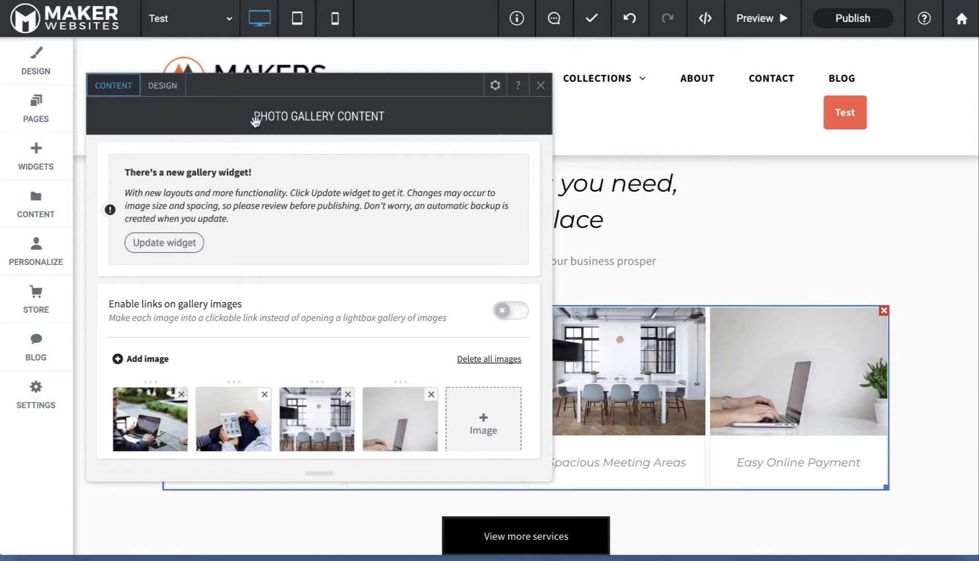
left_click(161, 417)
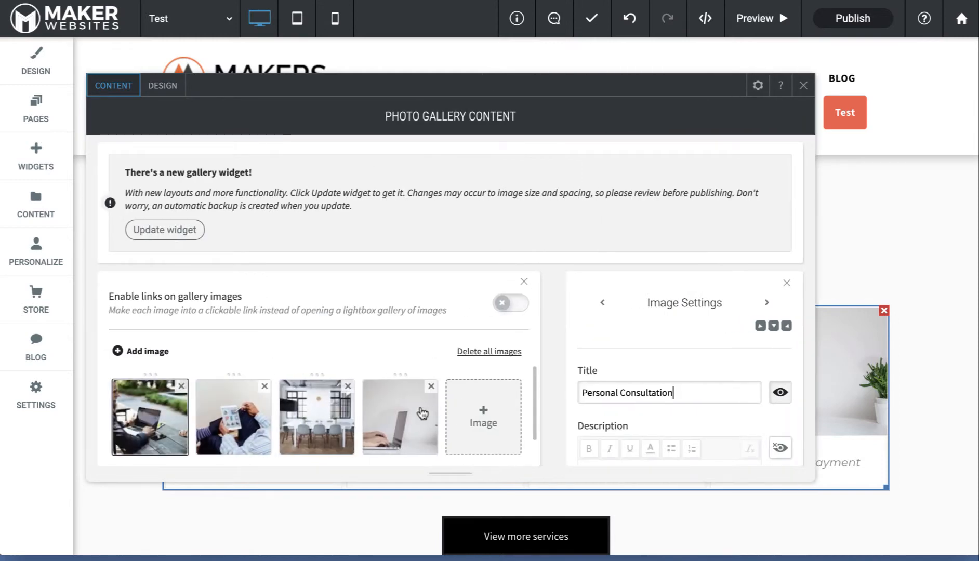
scroll(650, 331, "down", 2)
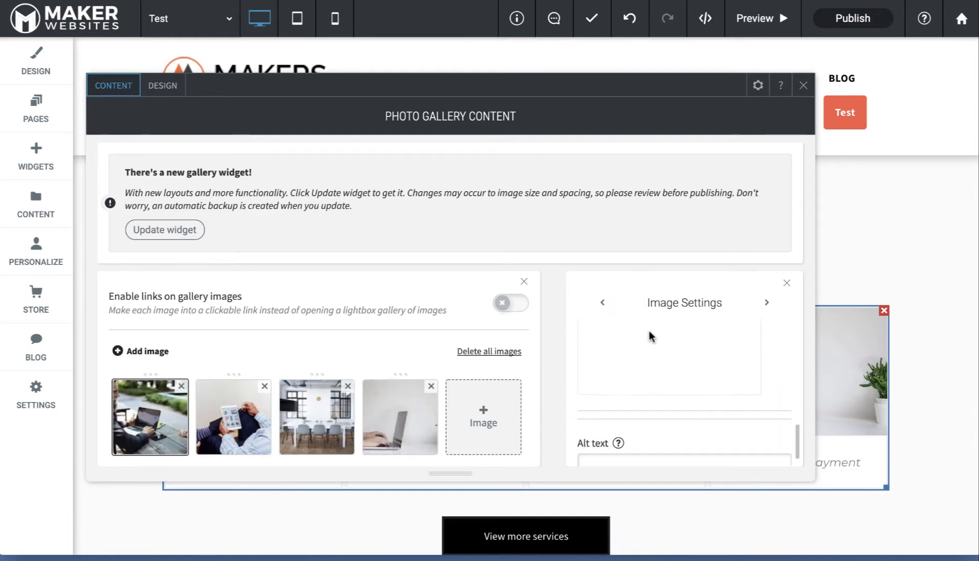
scroll(649, 331, "up", 4)
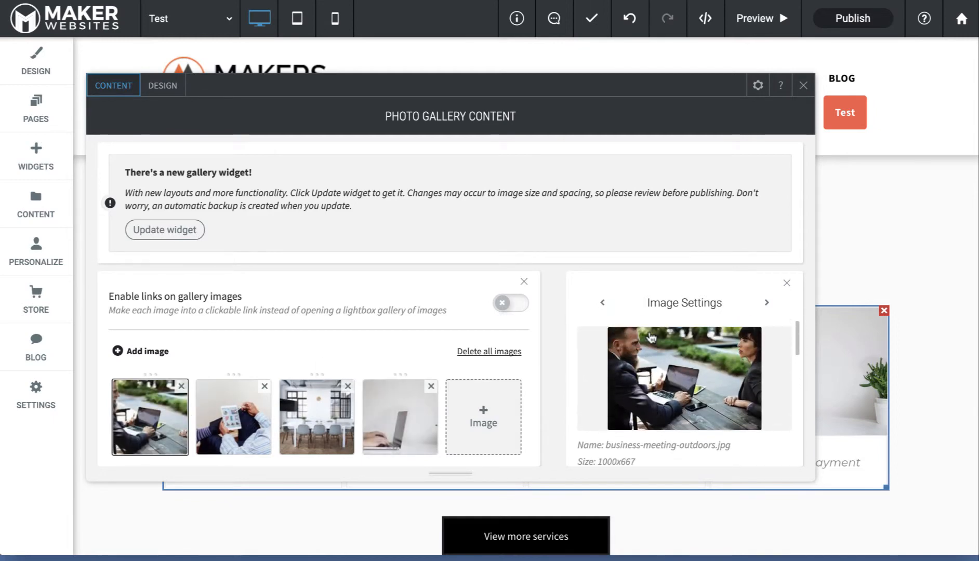
scroll(655, 364, "down", 2)
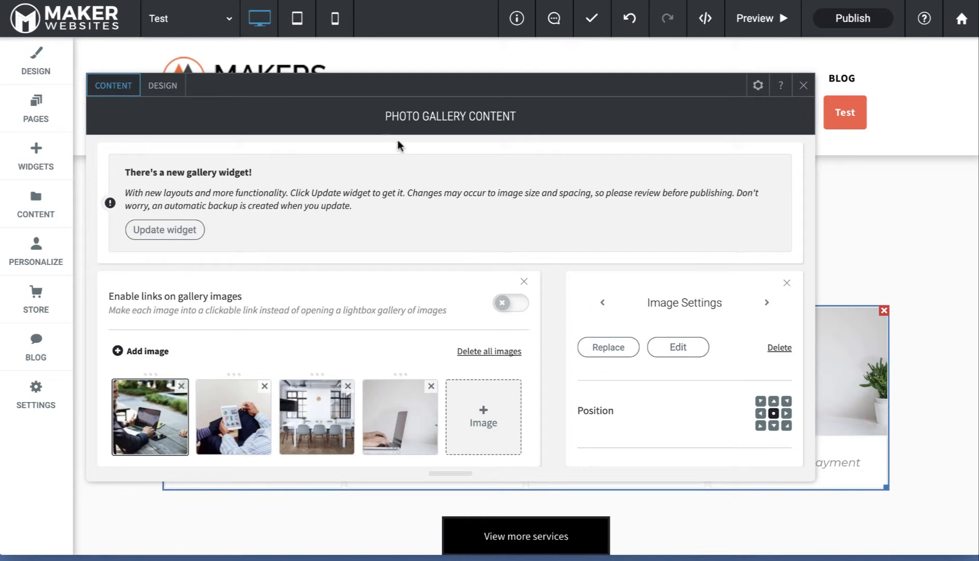
Change the services photo gallery to the second layout, with small tiles beside one tall image
left_click(164, 90)
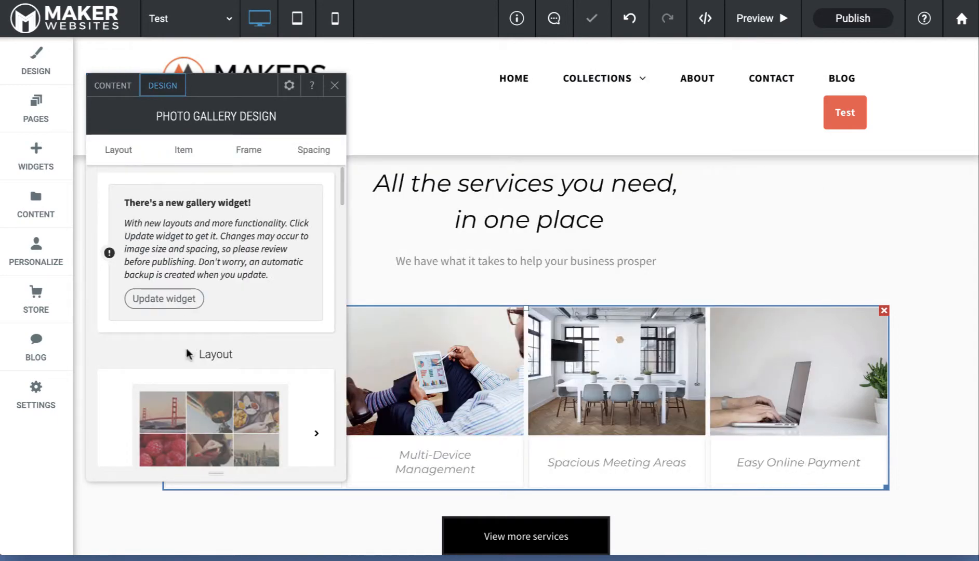
scroll(190, 350, "down", 3)
left_click(243, 295)
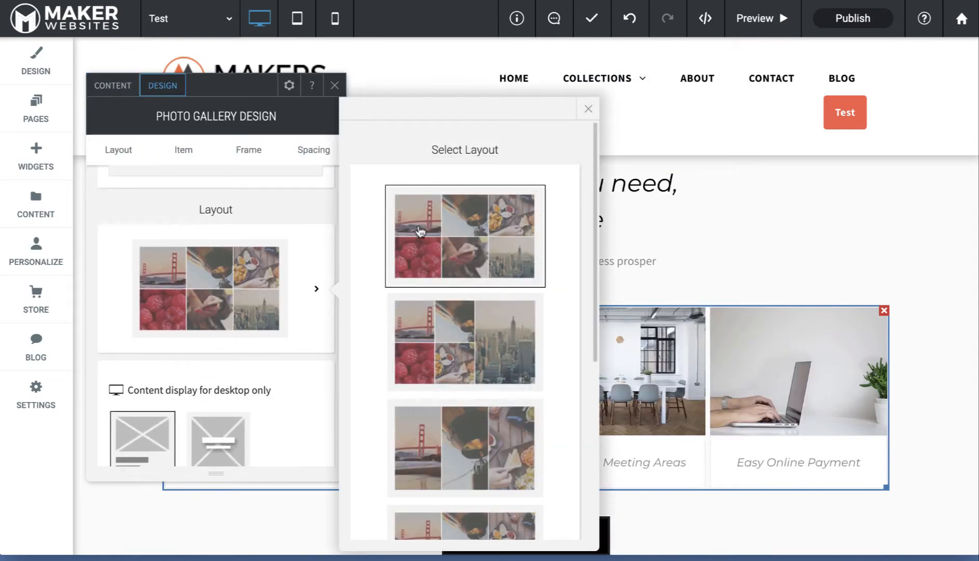
left_click(462, 351)
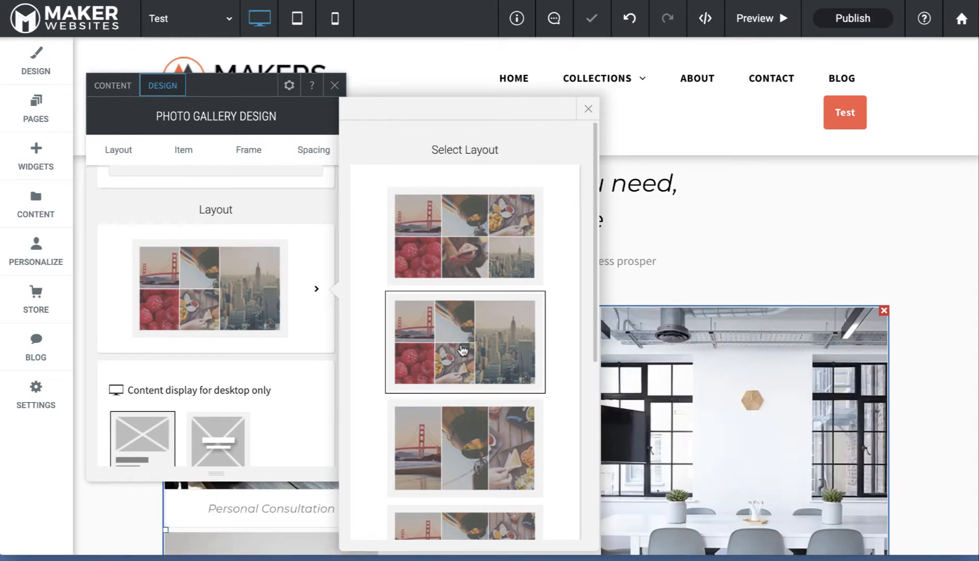
left_click(591, 111)
left_click(335, 86)
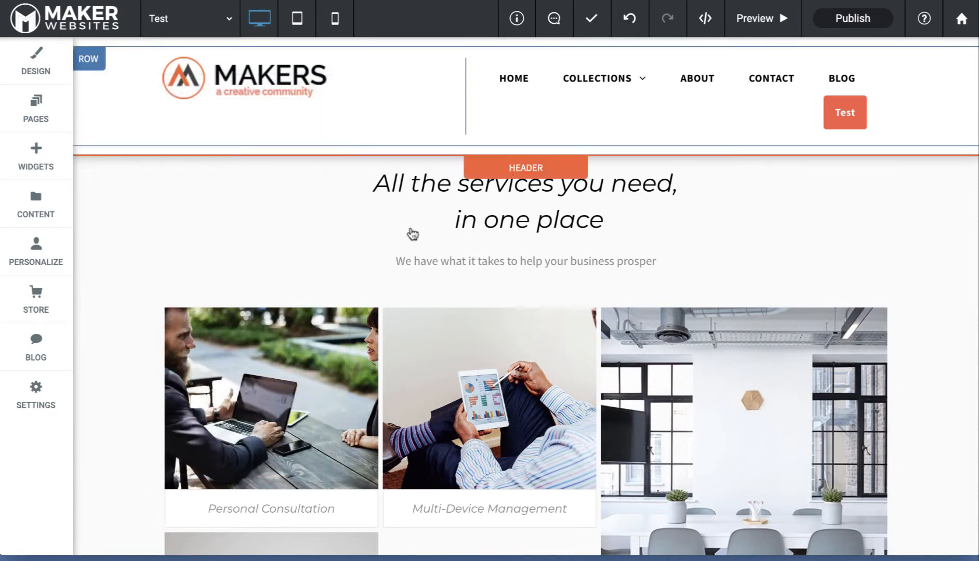
Delete the whole "All the services you need, in one place" row from the Test page
scroll(439, 340, "down", 3)
scroll(462, 317, "up", 5)
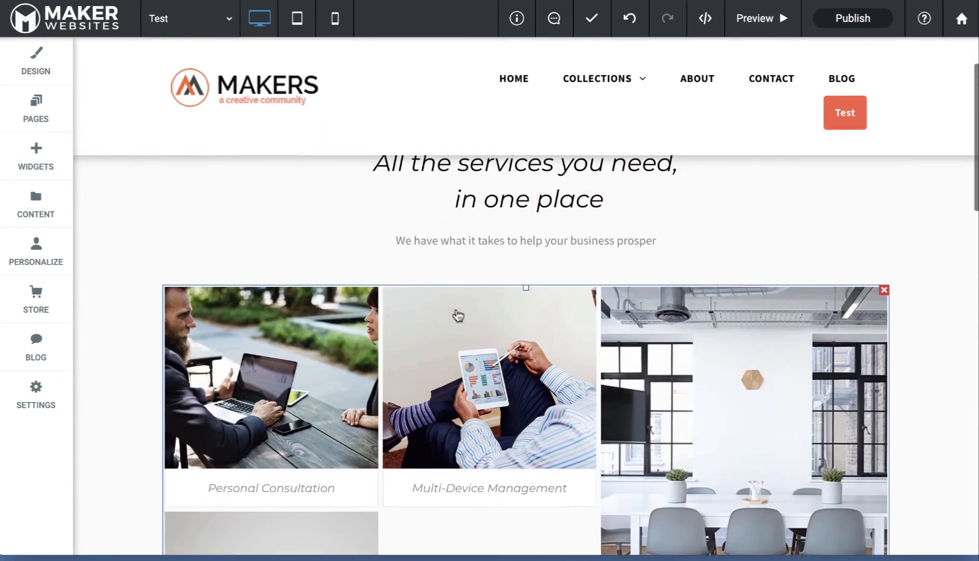
scroll(458, 316, "up", 1)
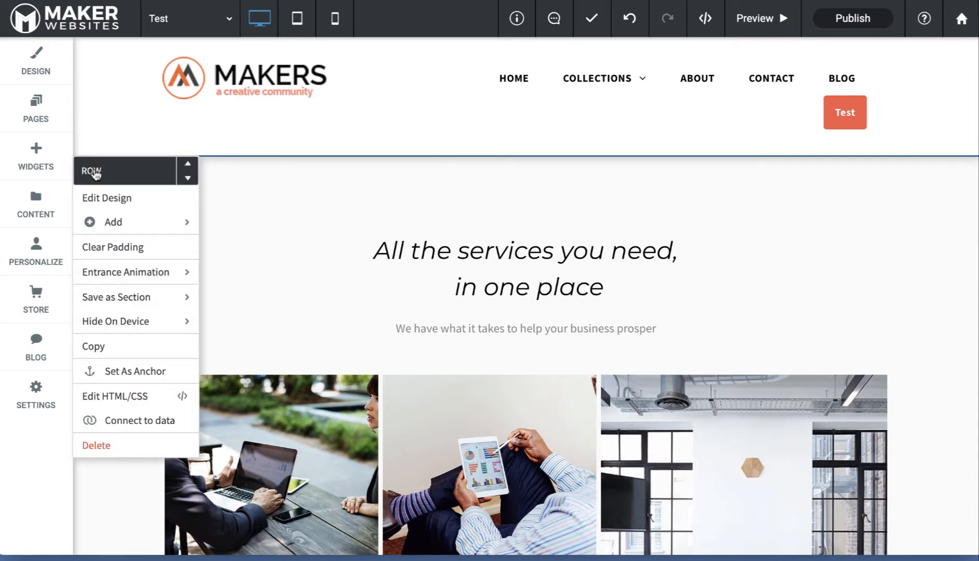
left_click(96, 446)
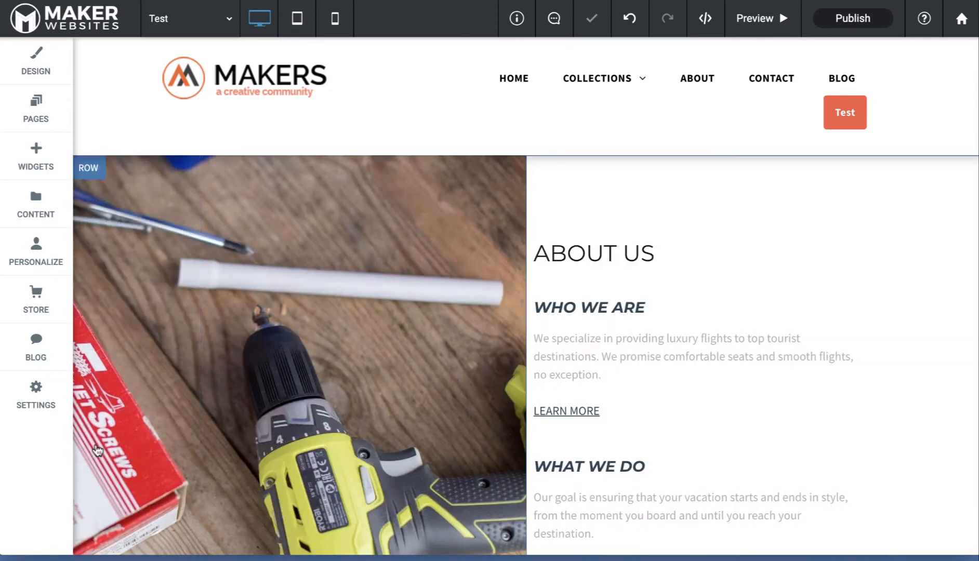
Add an empty row above the About Us row with the drill image on the Test page
scroll(706, 381, "down", 9)
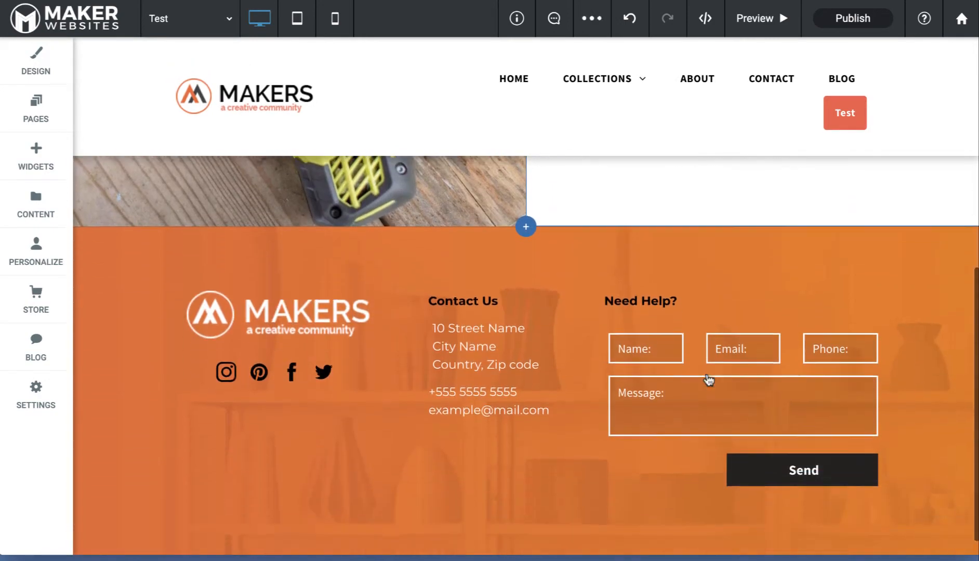
scroll(707, 374, "up", 10)
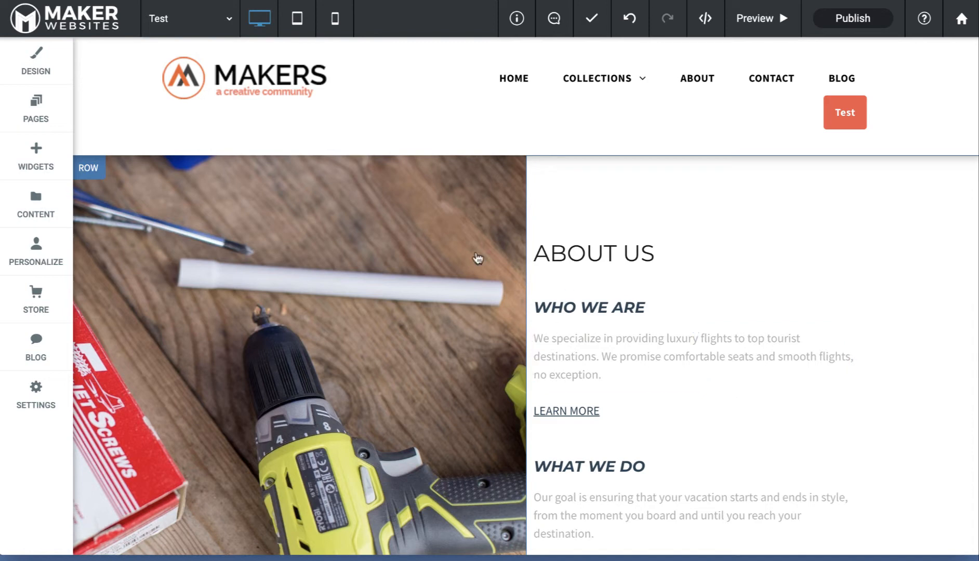
left_click(94, 175)
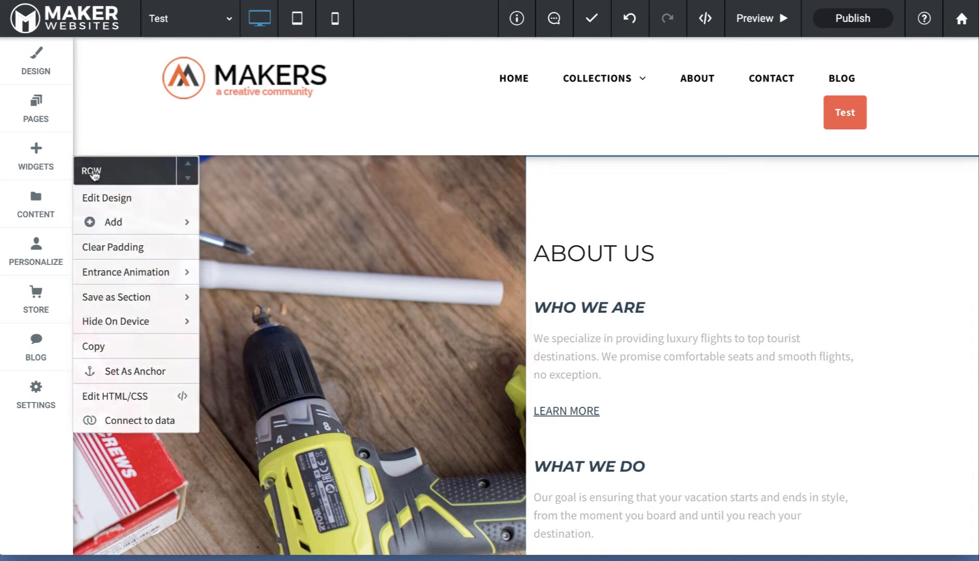
mouse_move(129, 230)
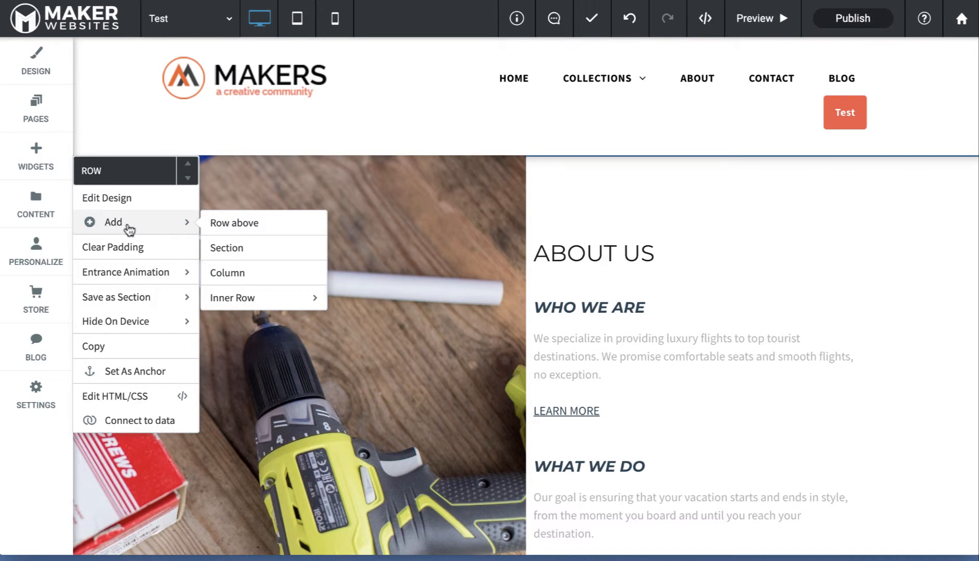
left_click(240, 224)
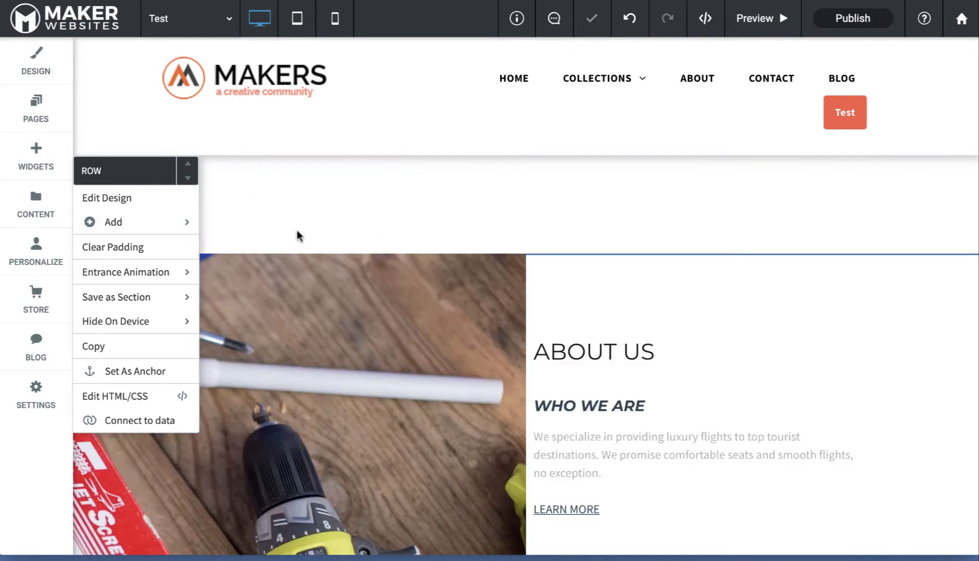
left_click(310, 232)
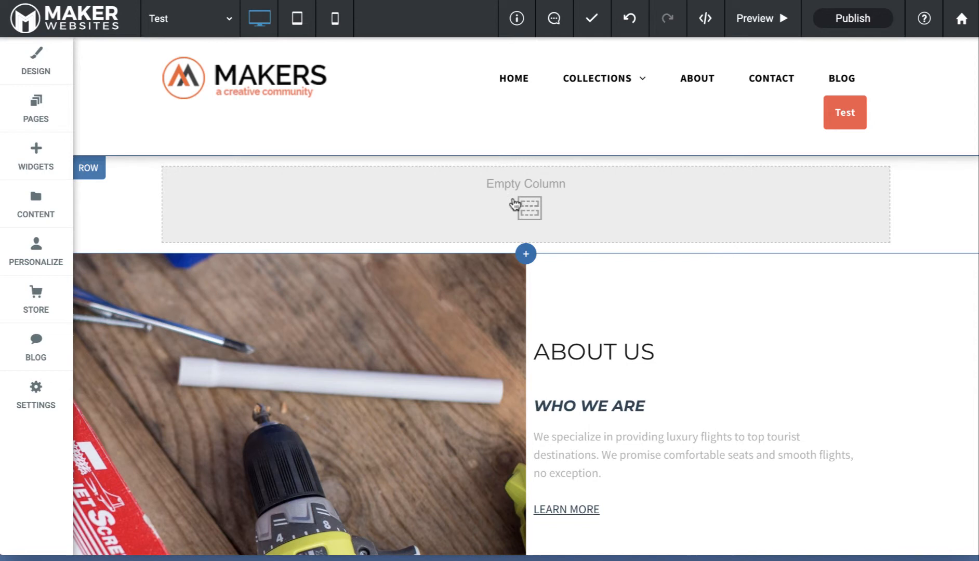
Add a second column to the new empty row
left_click(97, 174)
mouse_move(124, 227)
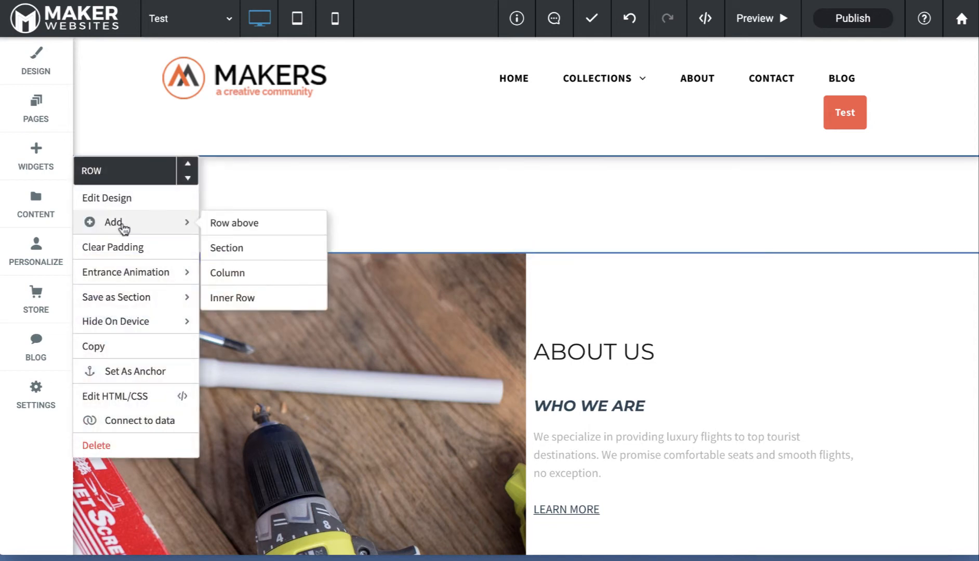
left_click(244, 281)
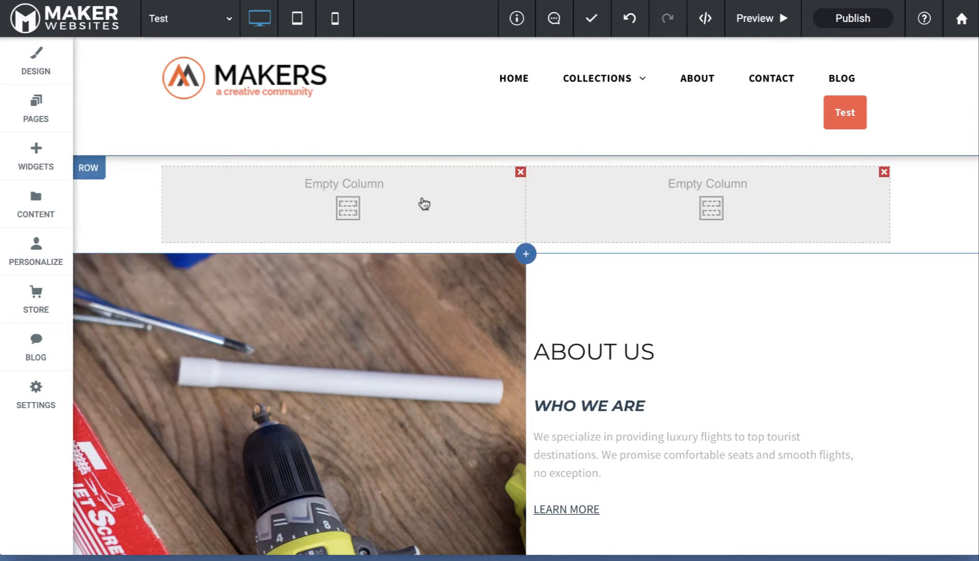
Place an Image widget in the second column of the new row, using the dark wooden door picture from the "wood working" free images
left_click(36, 157)
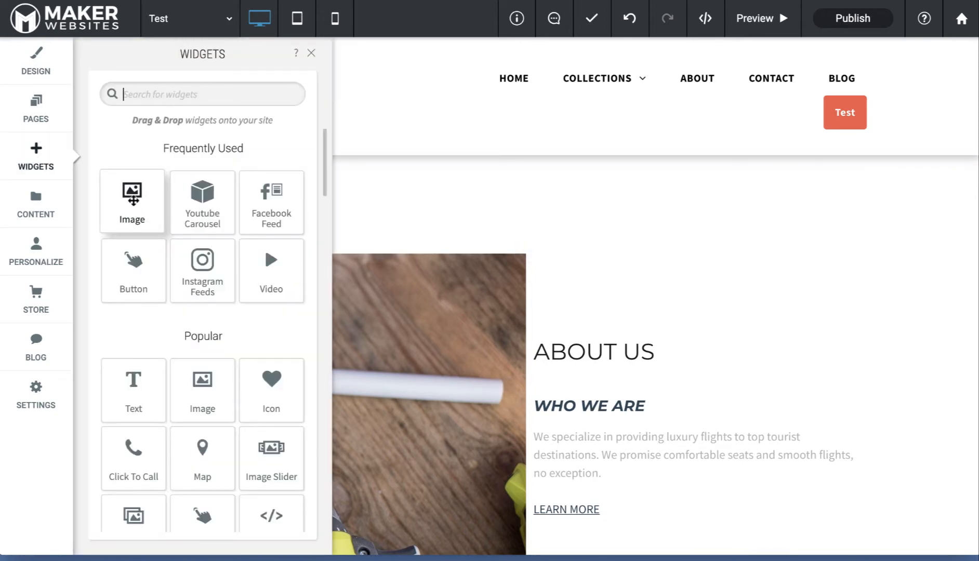
left_click_drag(140, 197, 601, 206)
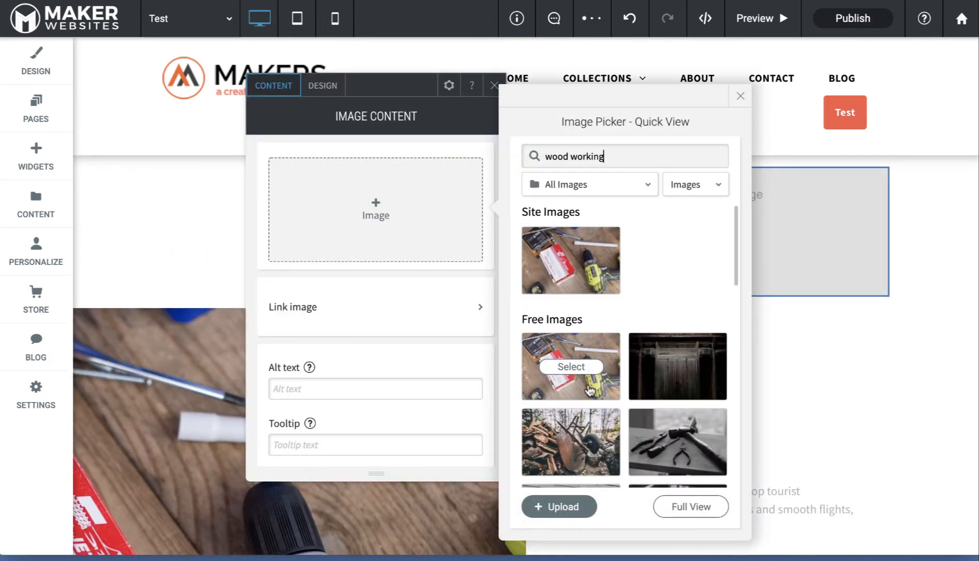
left_click(671, 367)
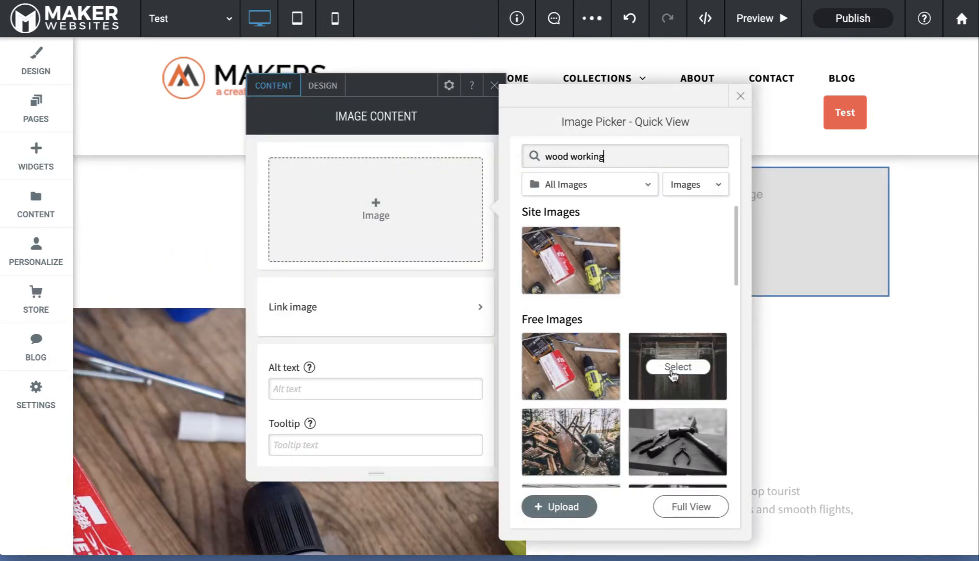
left_click(740, 100)
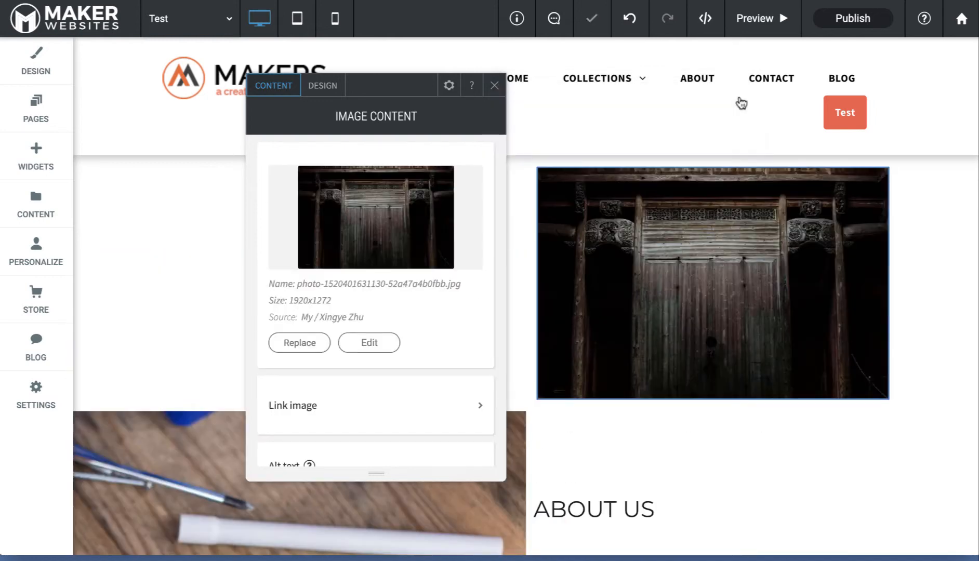
left_click(494, 86)
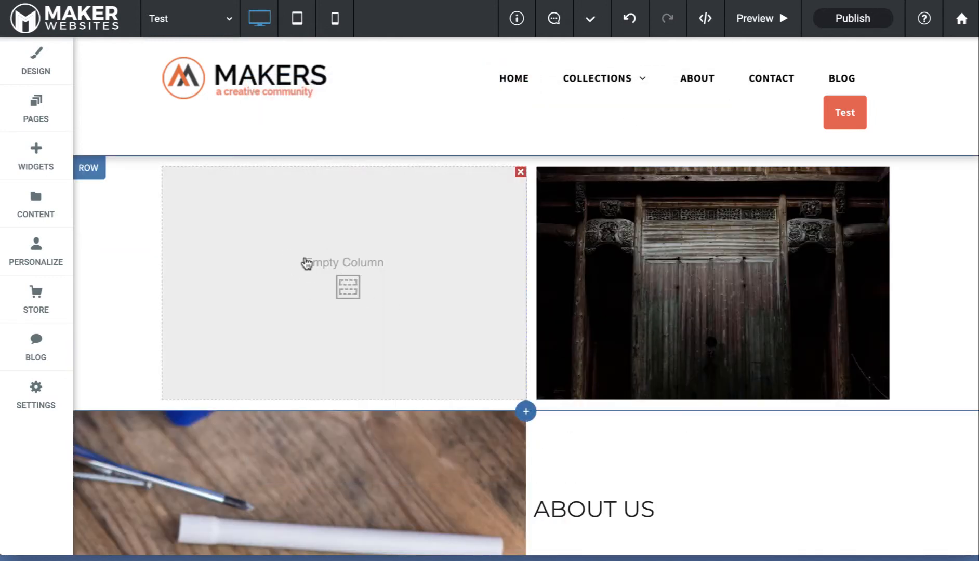
Add a Small Title (H3) widget to the empty first column and a Text widget directly below it
left_click(37, 165)
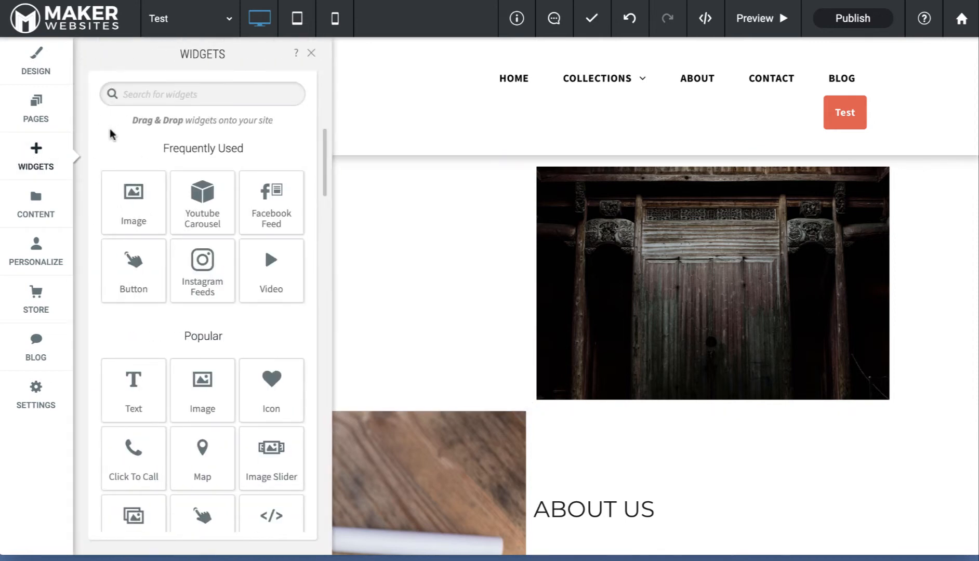
type("text")
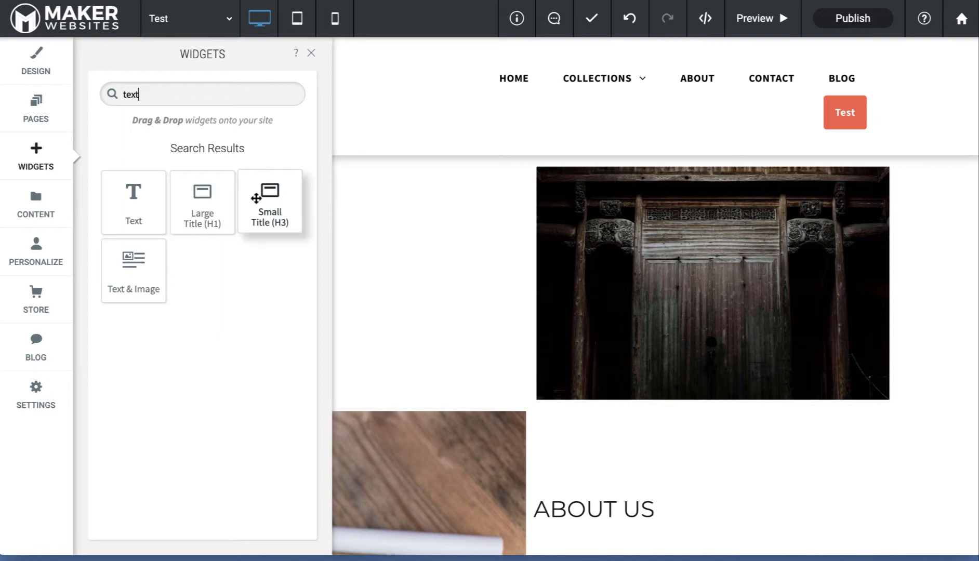
left_click_drag(251, 197, 389, 216)
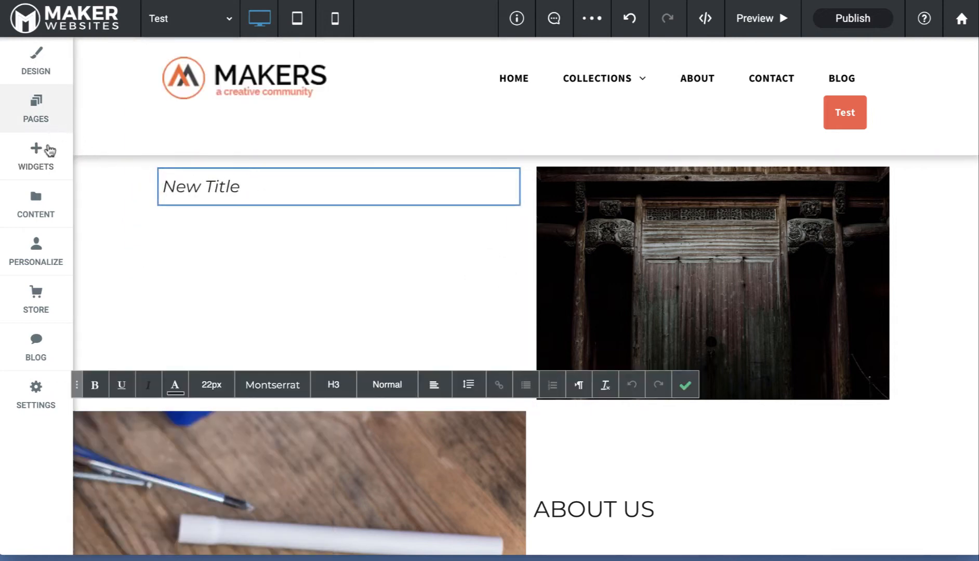
left_click(35, 161)
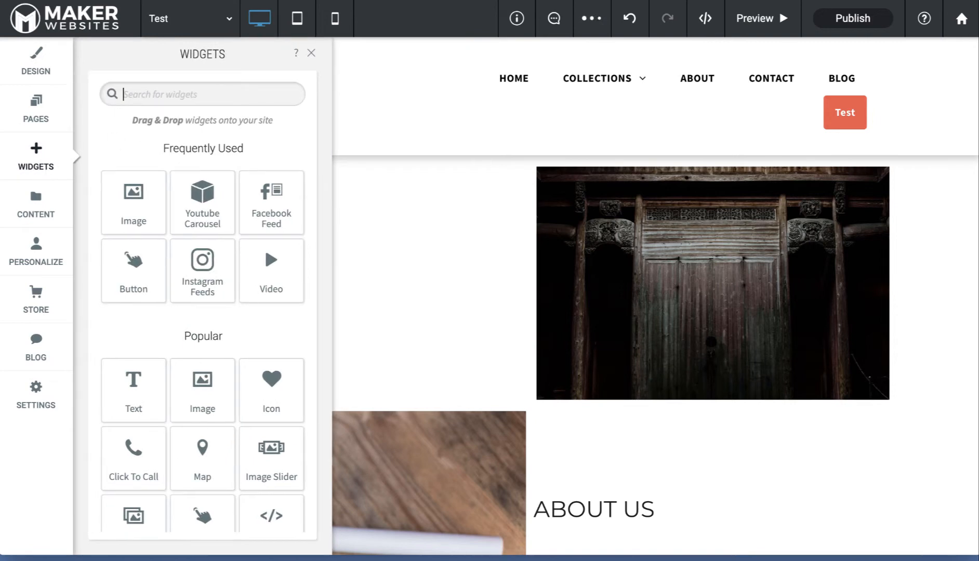
type("text")
left_click_drag(133, 201, 327, 254)
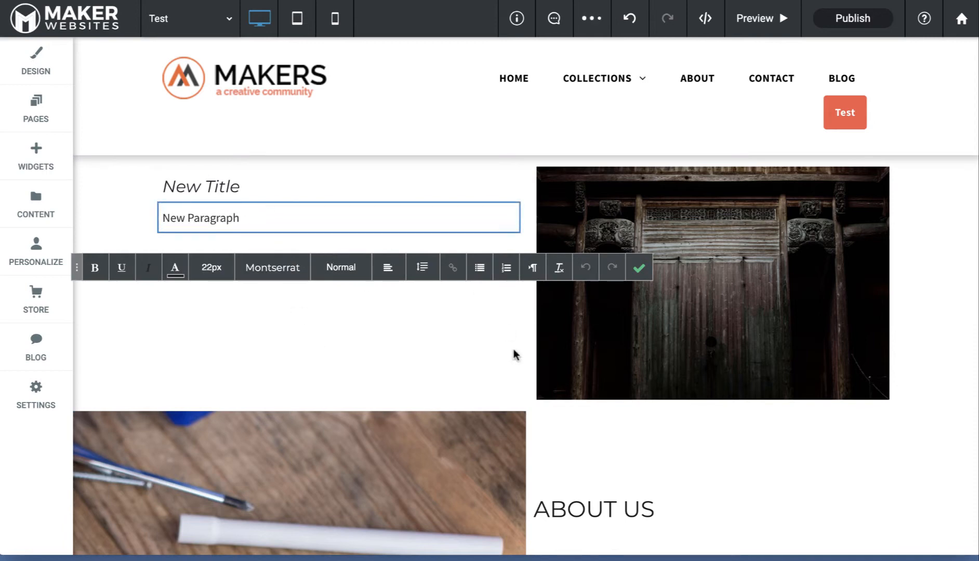
Open the new title and the paragraph below it for text editing
left_click(220, 186)
left_click(220, 183)
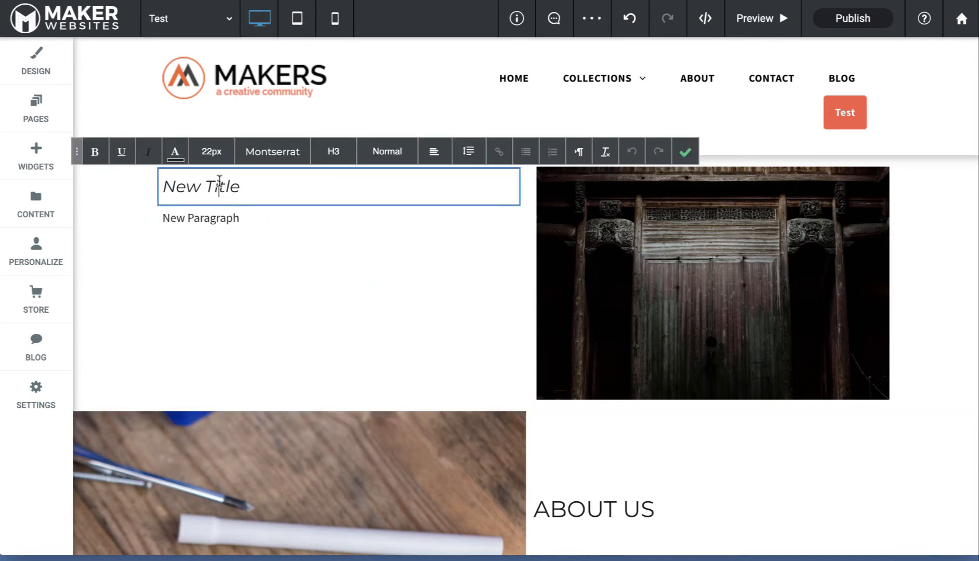
triple_click(219, 181)
left_click(215, 220)
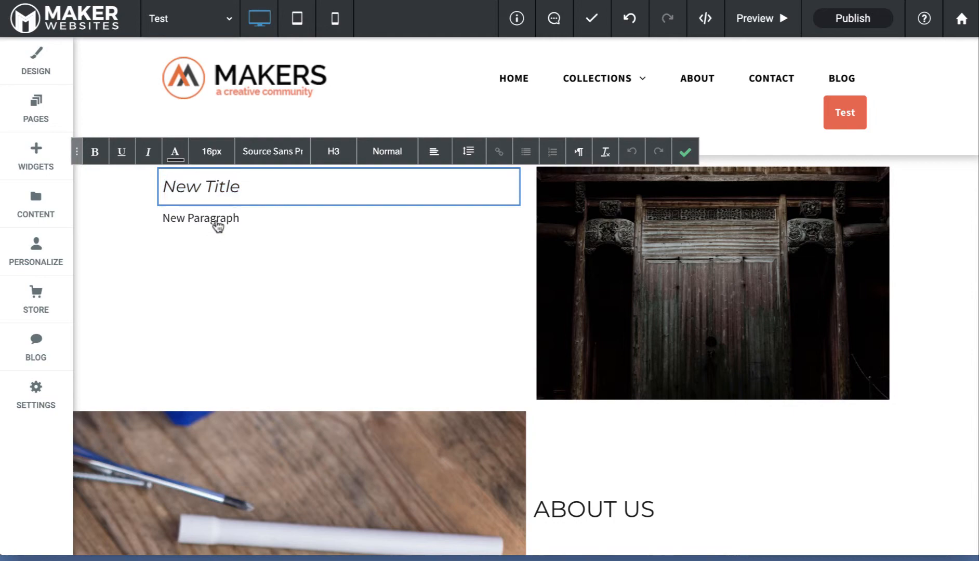
triple_click(215, 220)
left_click(290, 296)
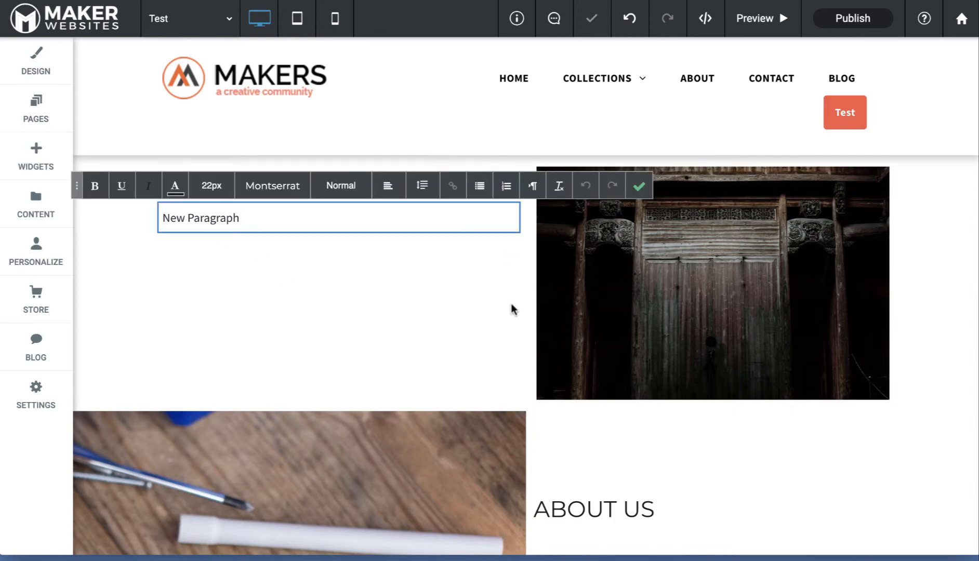
scroll(481, 388, "down", 5)
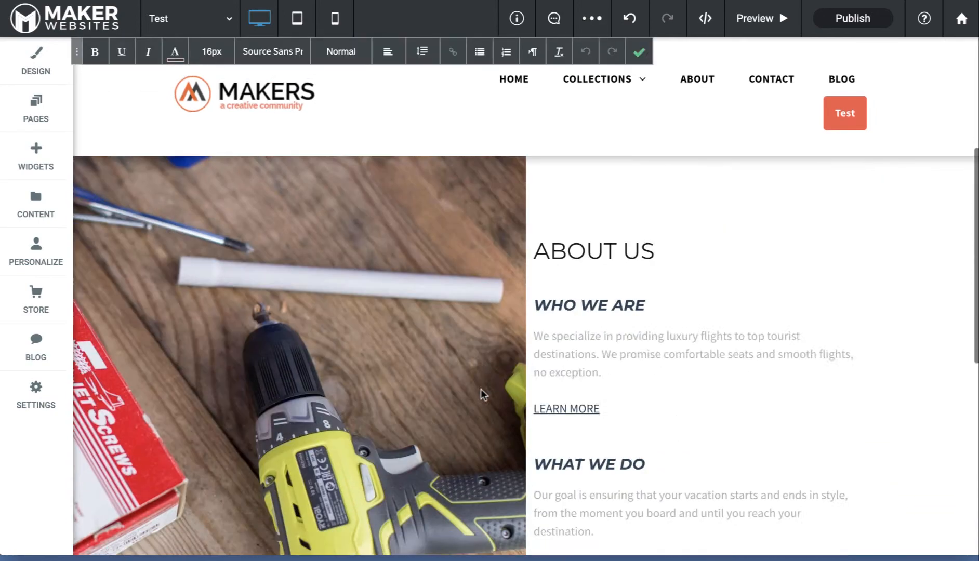
scroll(481, 389, "down", 2)
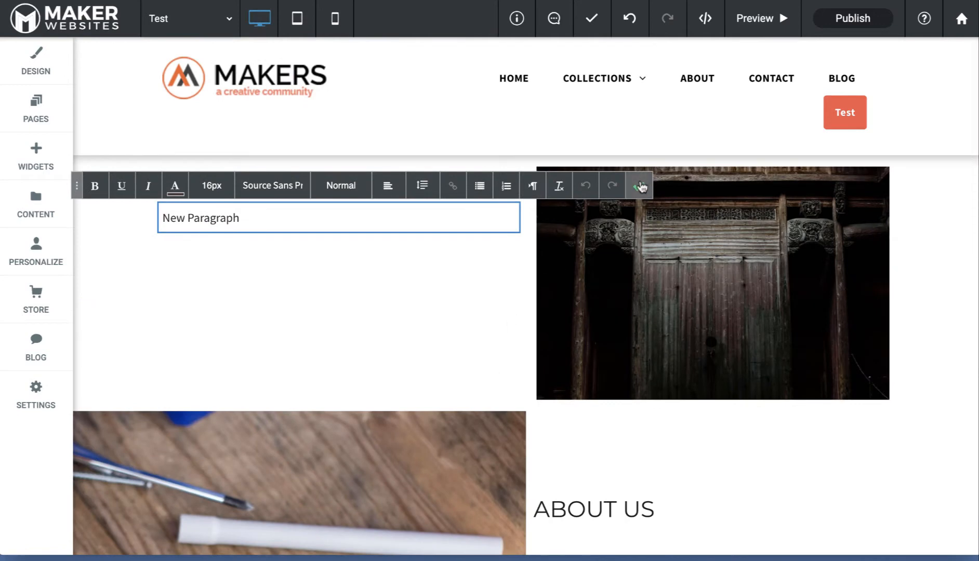
left_click(641, 186)
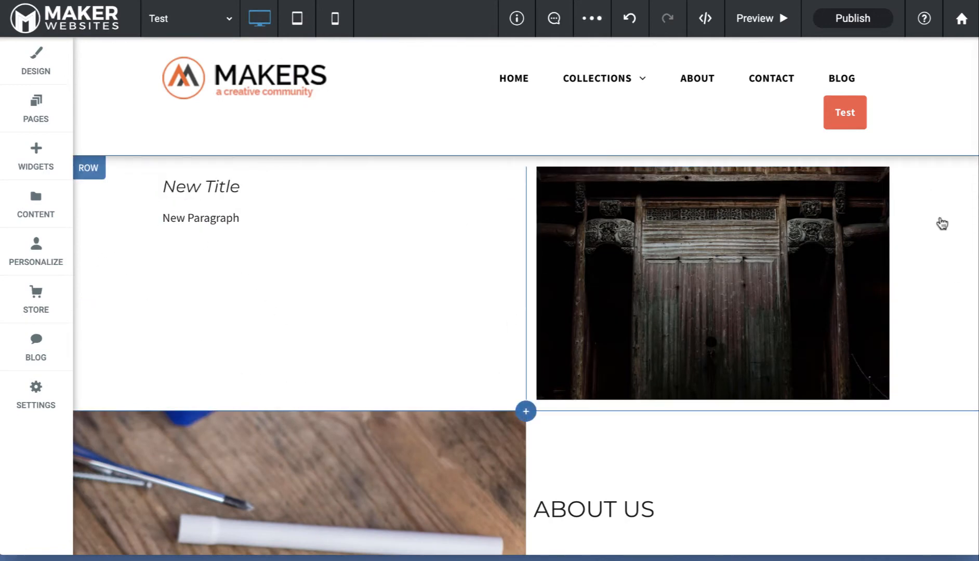
Set the inner padding of the row with the title and door image to 0 px on all four sides
scroll(939, 293, "down", 4)
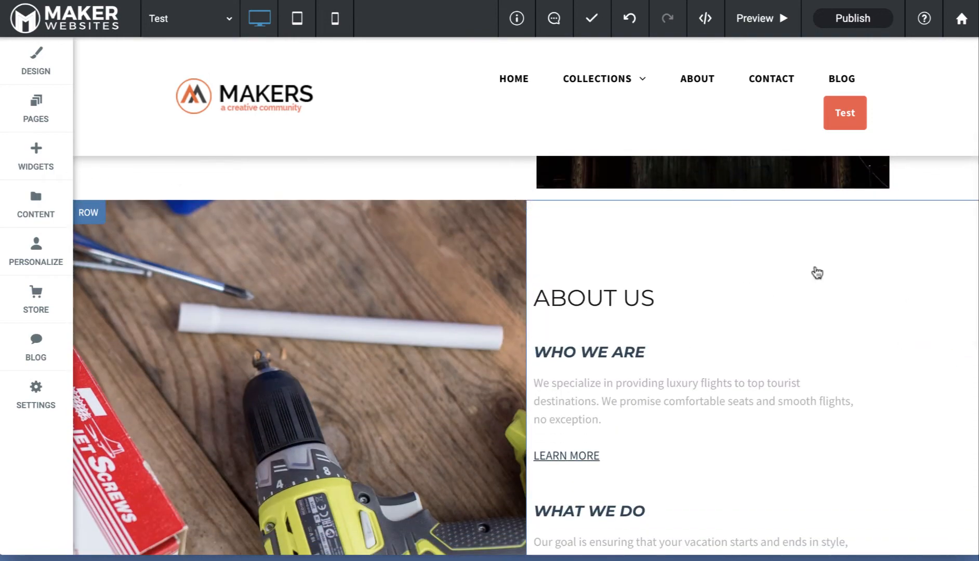
scroll(695, 376, "up", 4)
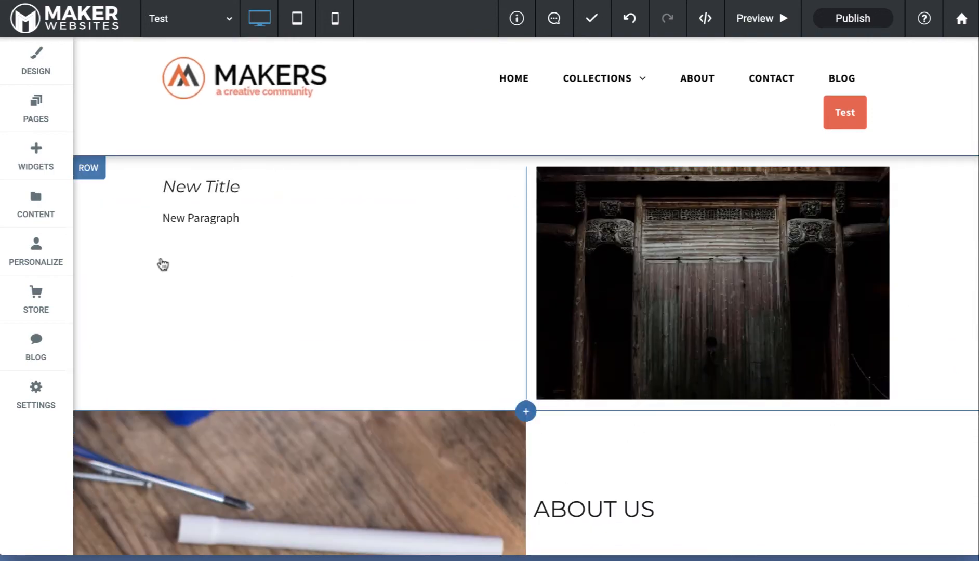
left_click(95, 178)
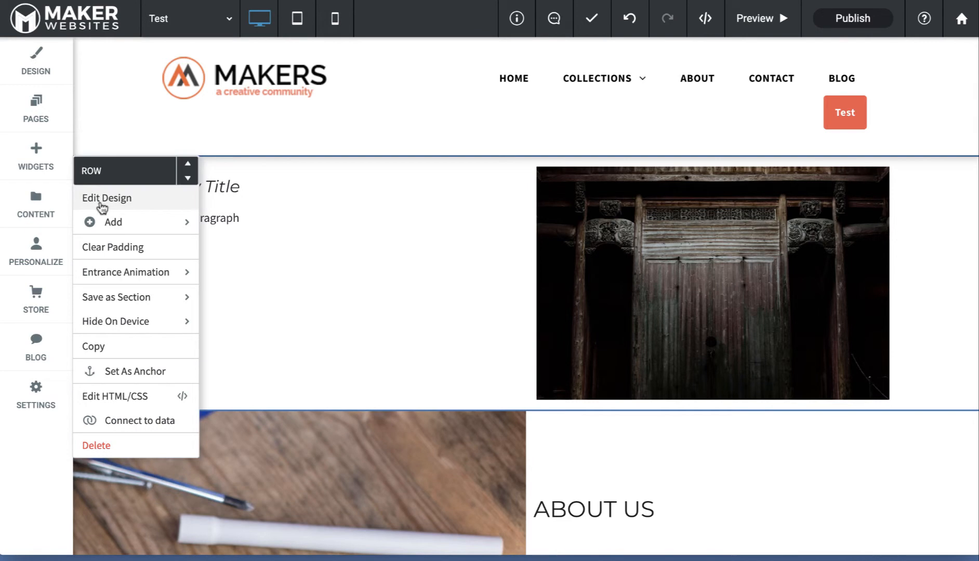
left_click(102, 200)
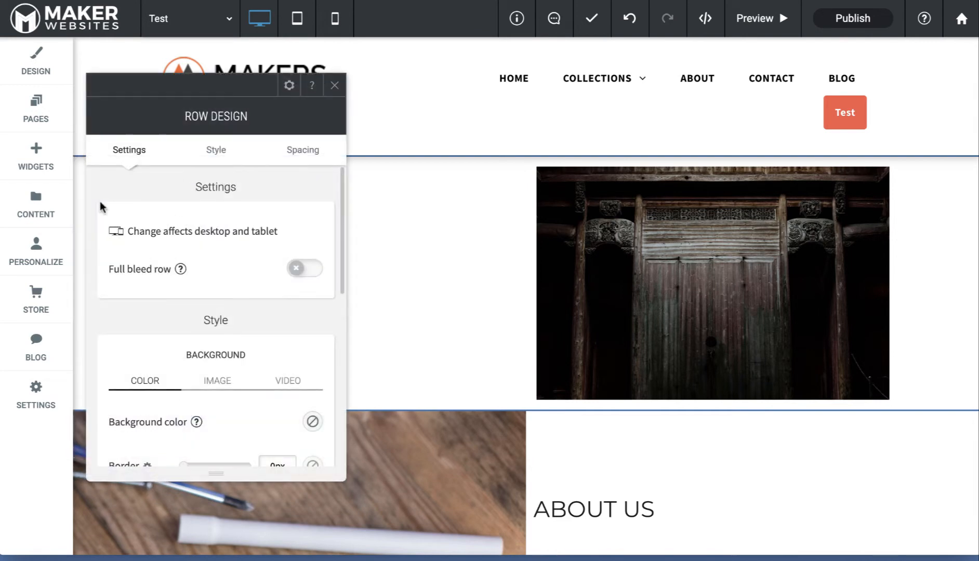
left_click(303, 151)
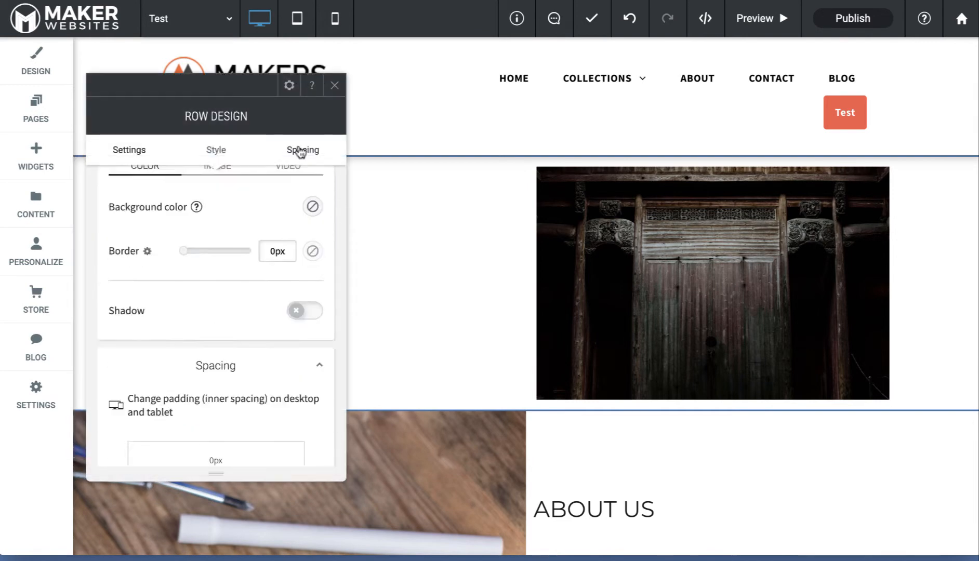
left_click(182, 342)
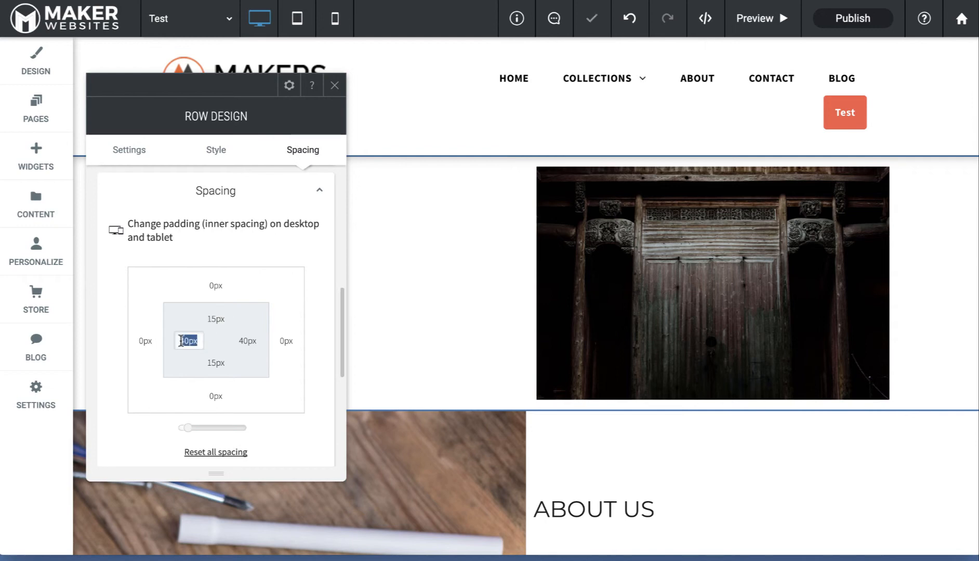
type("0")
left_click(248, 343)
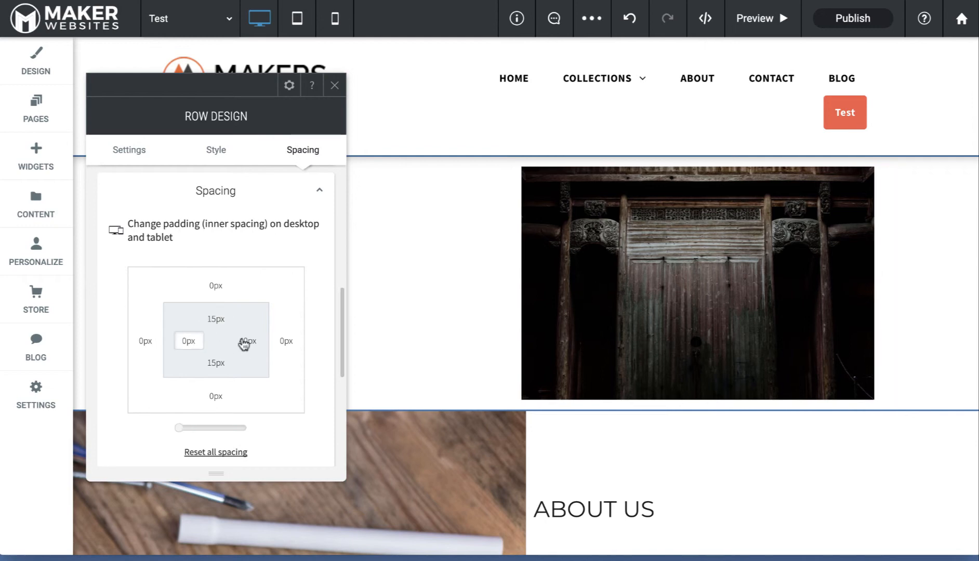
type("0")
left_click(218, 319)
type("0")
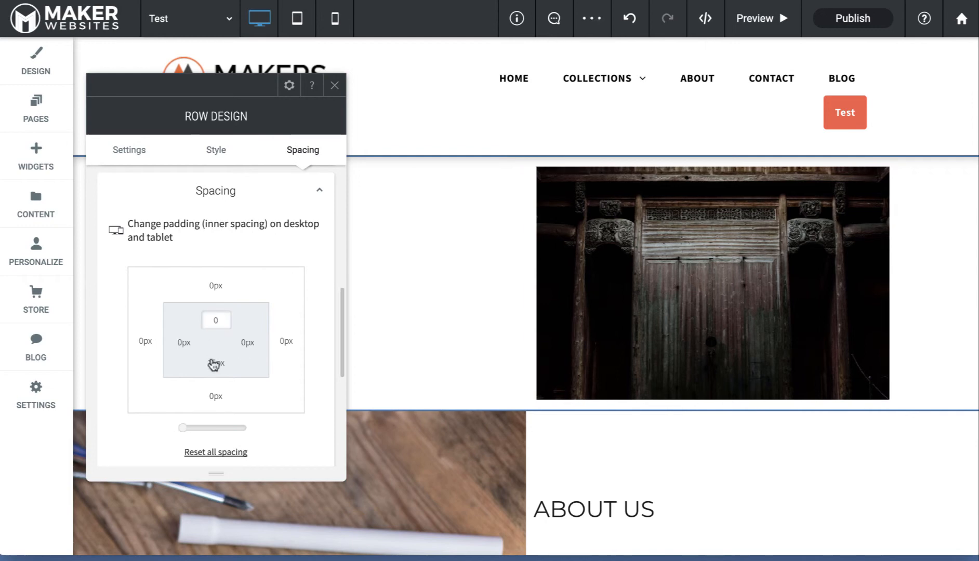
left_click(213, 365)
type("0")
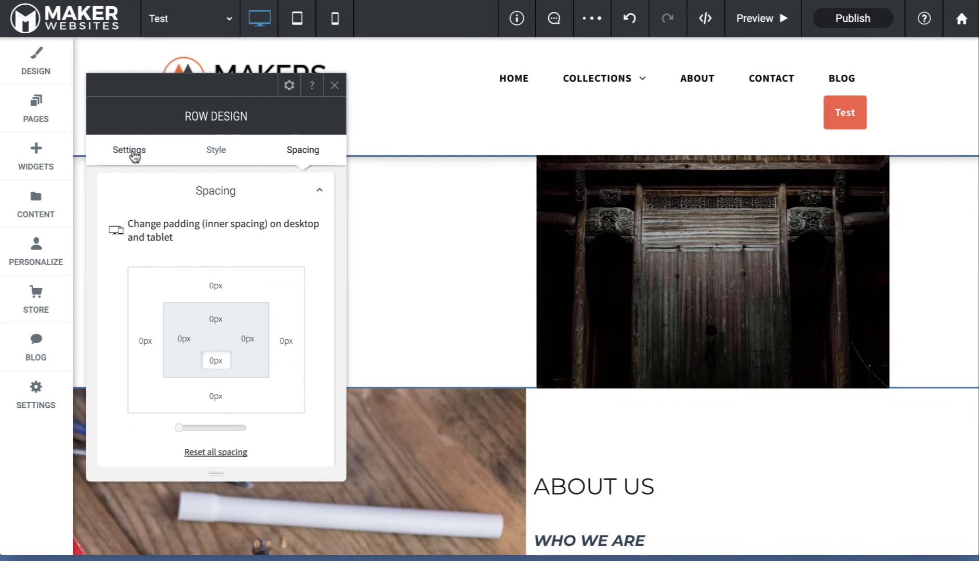
Turn on the Full bleed row option for the row with the title and door image
left_click(134, 154)
left_click(307, 268)
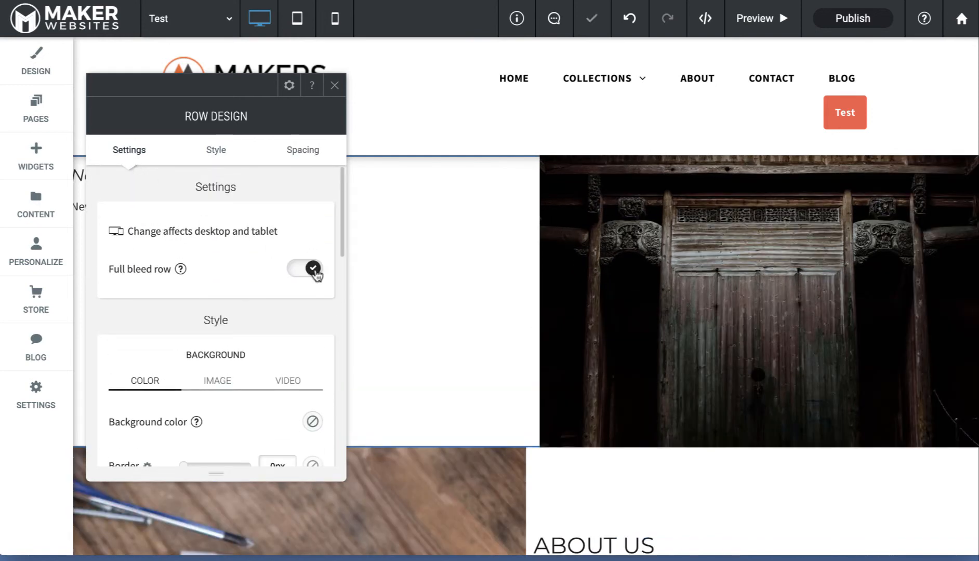
left_click(334, 86)
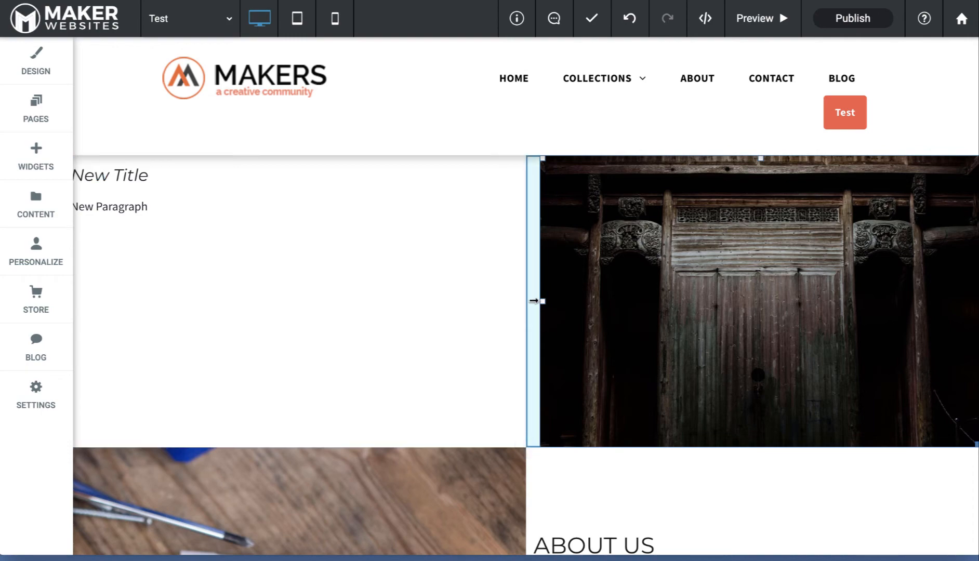
Delete the row with the new title, paragraph and door image from the Test page
scroll(426, 389, "down", 3)
scroll(429, 389, "up", 3)
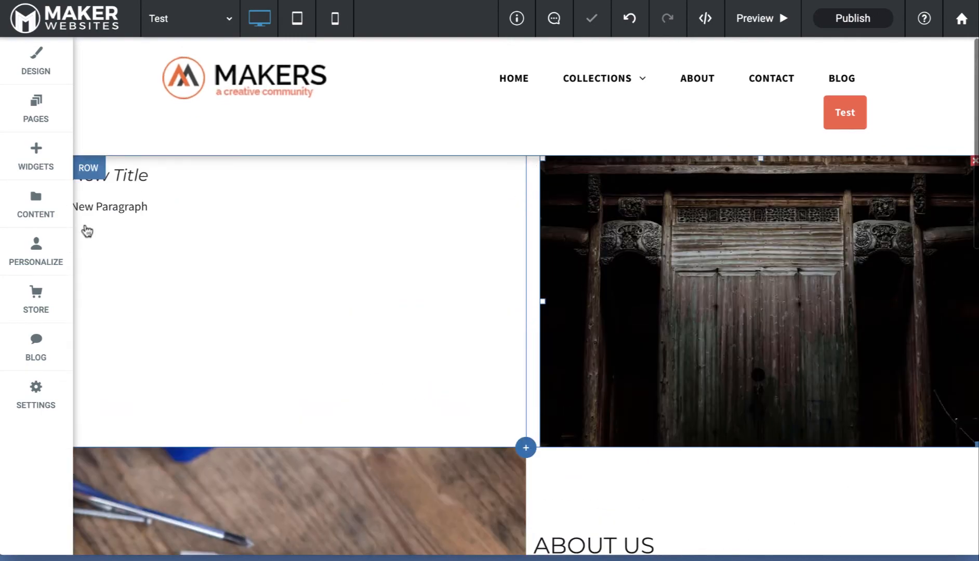
left_click(91, 171)
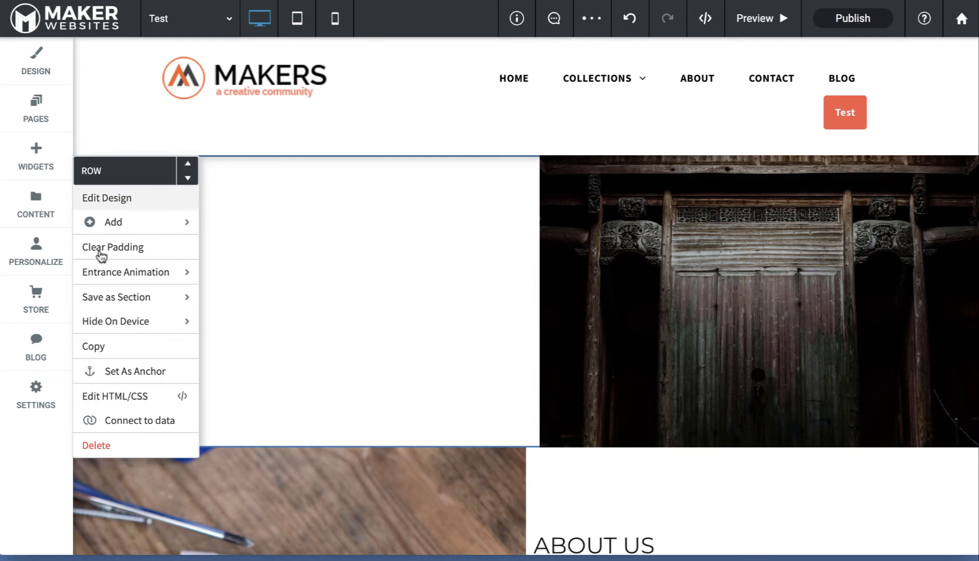
left_click(96, 446)
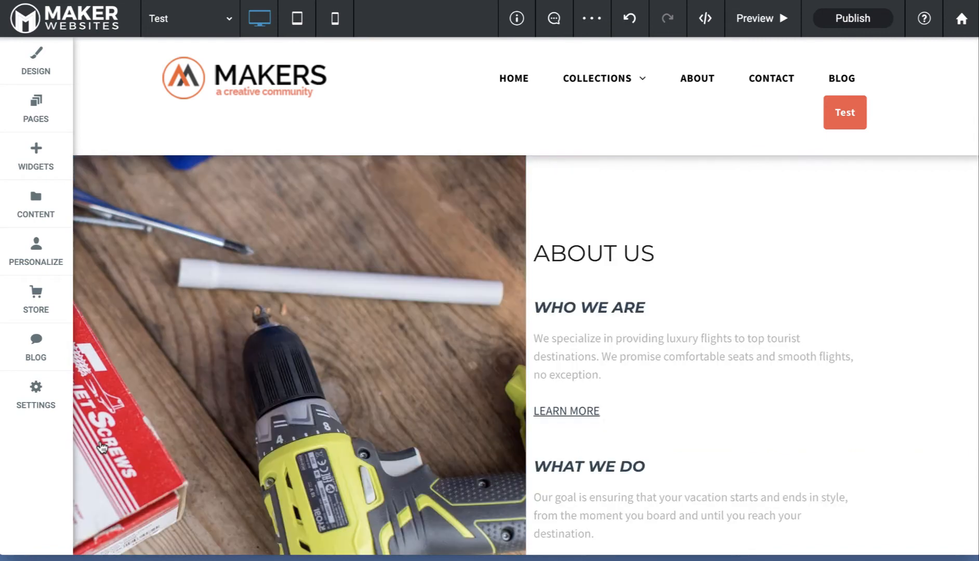
Duplicate the About Us row with the drill image on the same page by copying and pasting it
left_click(95, 174)
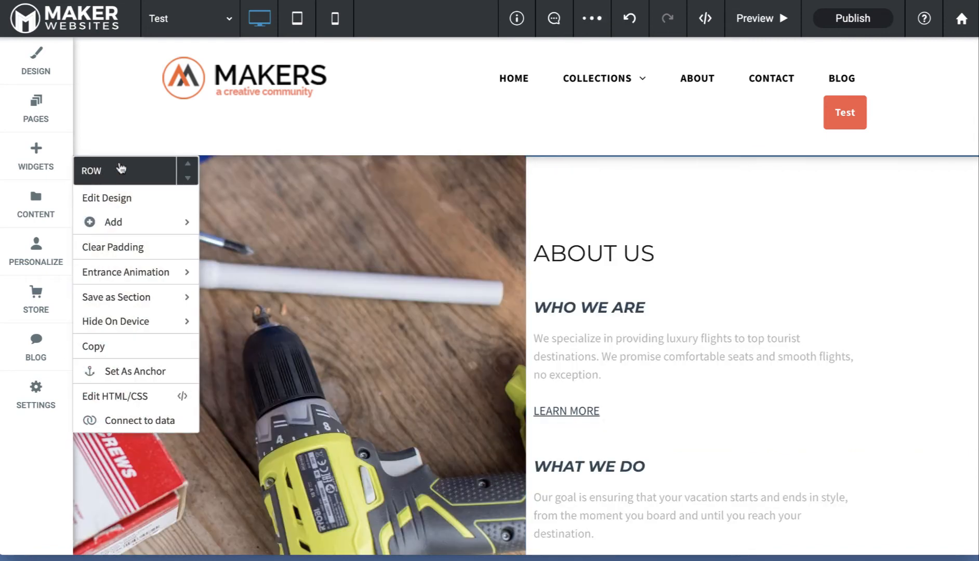
left_click(114, 347)
left_click(91, 171)
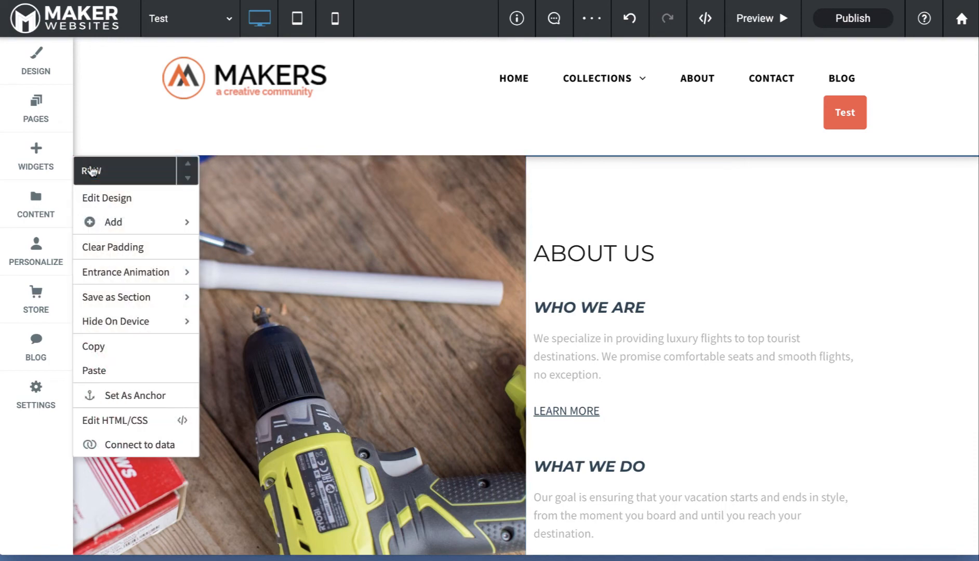
left_click(100, 381)
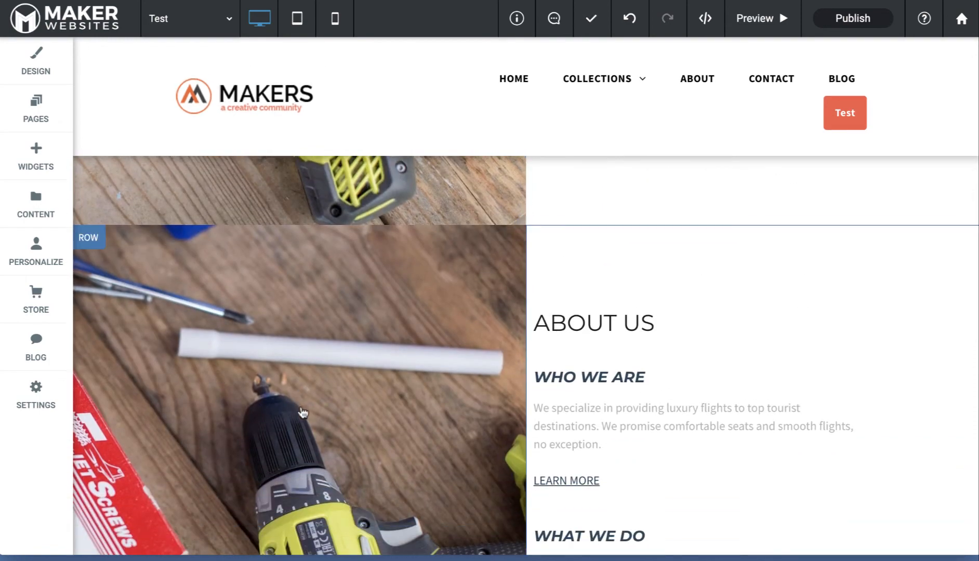
Replace the image column's background in the lower About Us row with the free black-and-white photo of a hammer and pliers
left_click(292, 357)
left_click(599, 458)
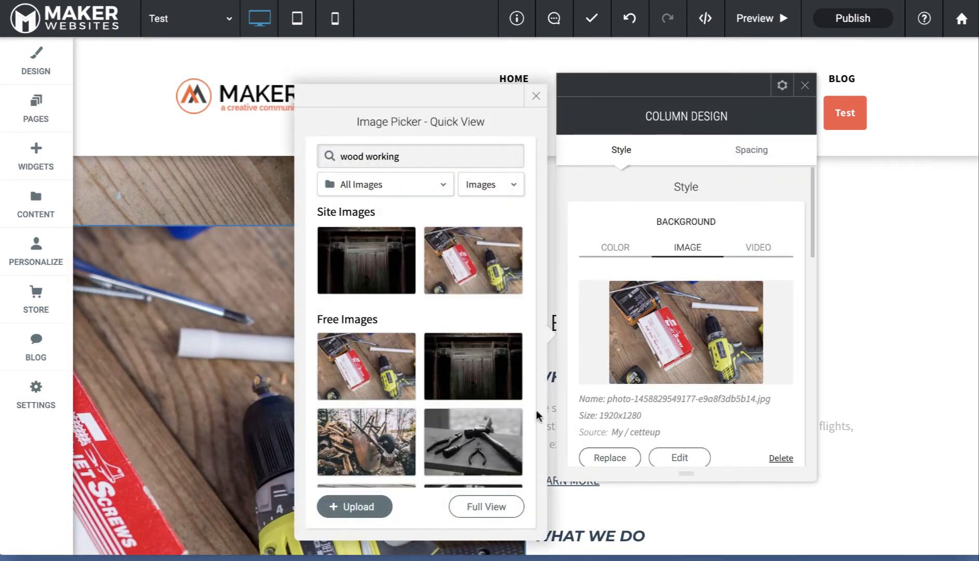
left_click(474, 443)
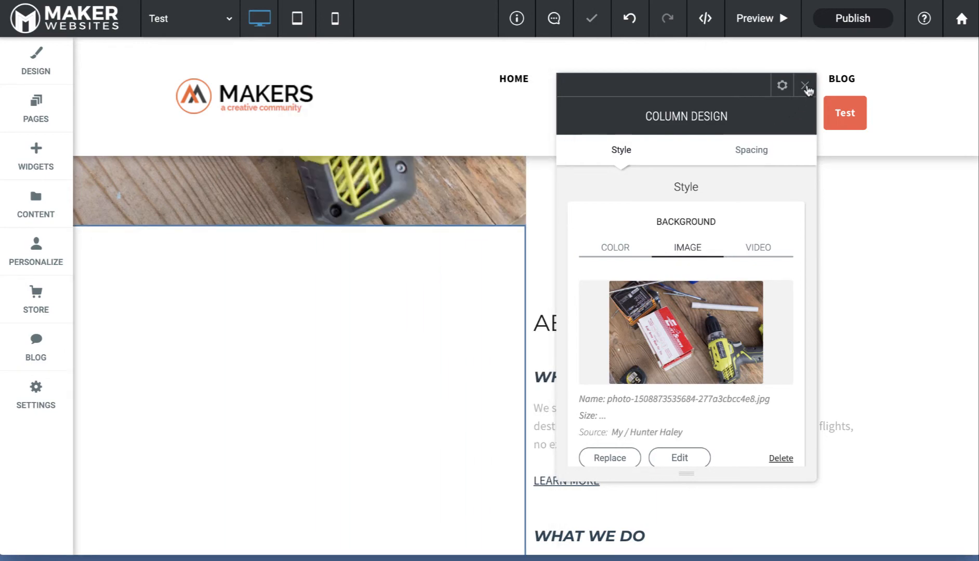
left_click(805, 85)
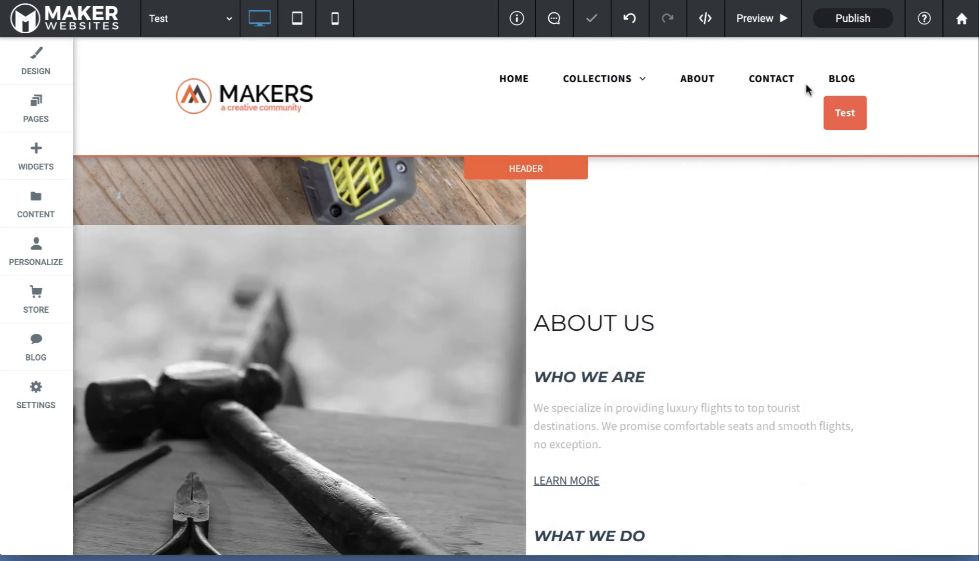
Review the two stacked About Us rows, and copy the upper one with the drill image
scroll(647, 334, "down", 4)
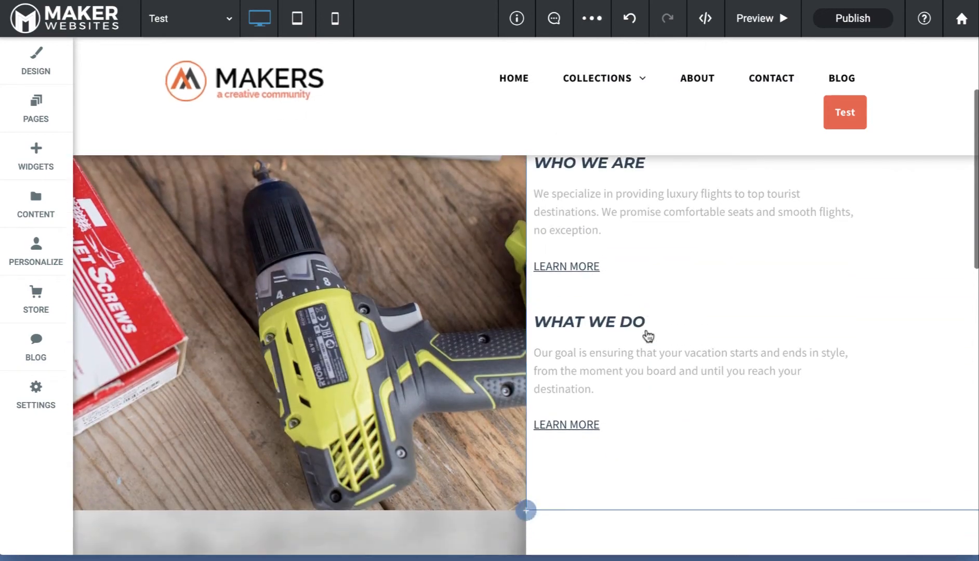
scroll(648, 336, "down", 8)
scroll(648, 337, "up", 6)
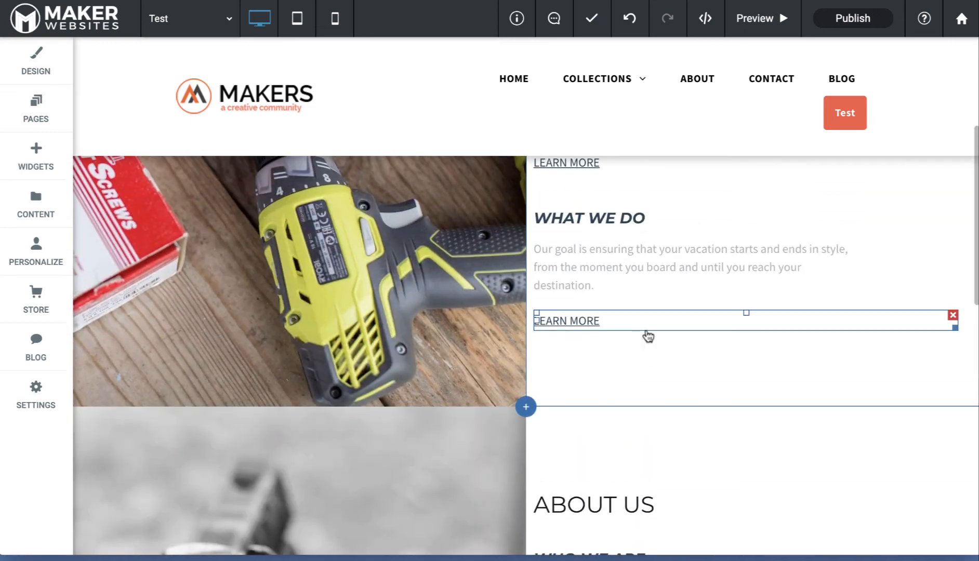
scroll(566, 398, "down", 4)
scroll(566, 398, "up", 7)
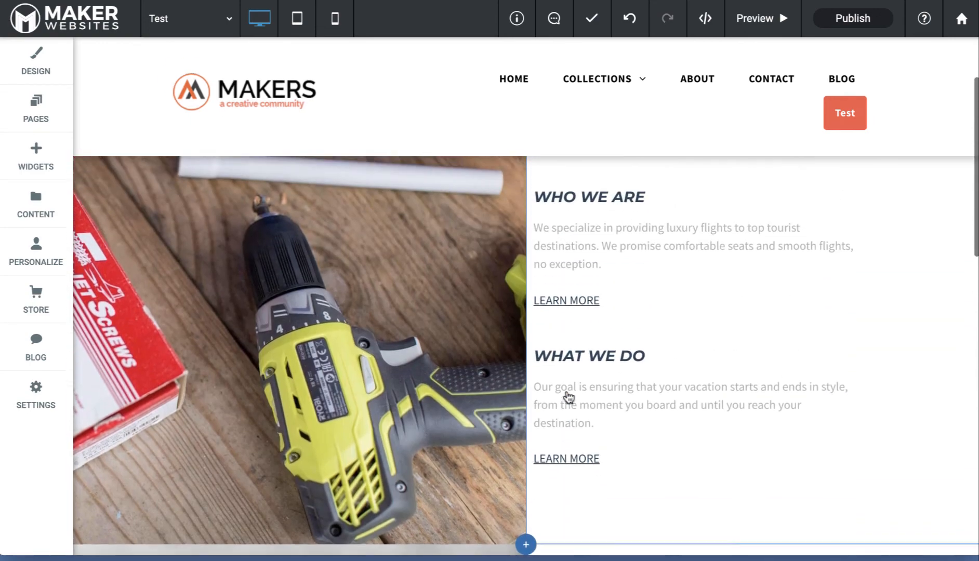
scroll(568, 398, "up", 2)
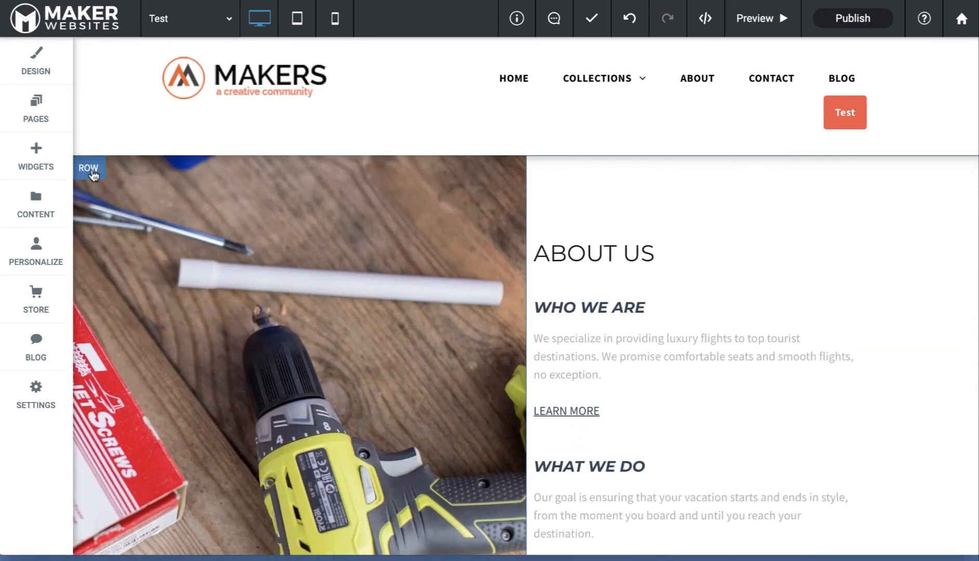
left_click(93, 176)
left_click(110, 345)
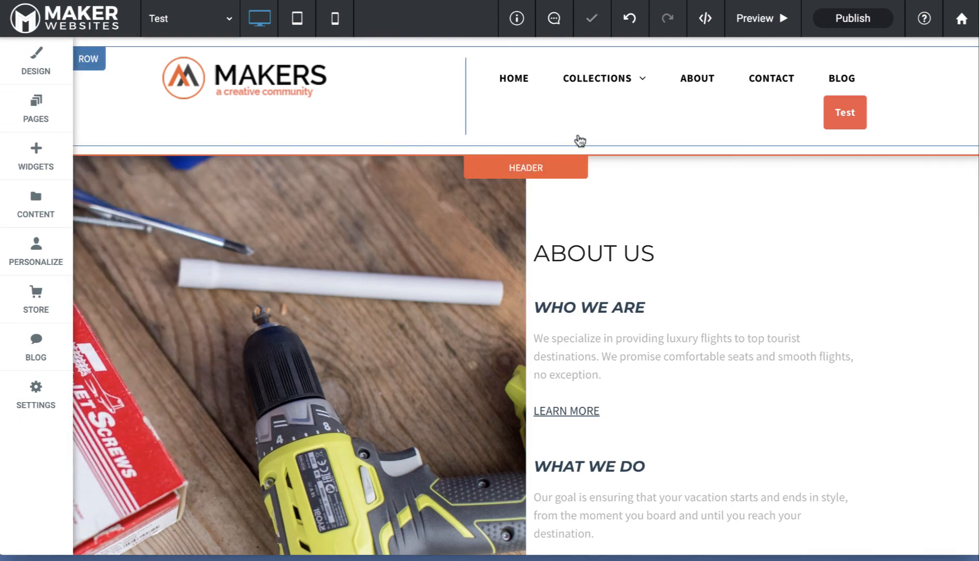
Switch to the Bedroom page under Collections and paste the copied About Us row directly below the orange banner
mouse_move(608, 92)
left_click(593, 114)
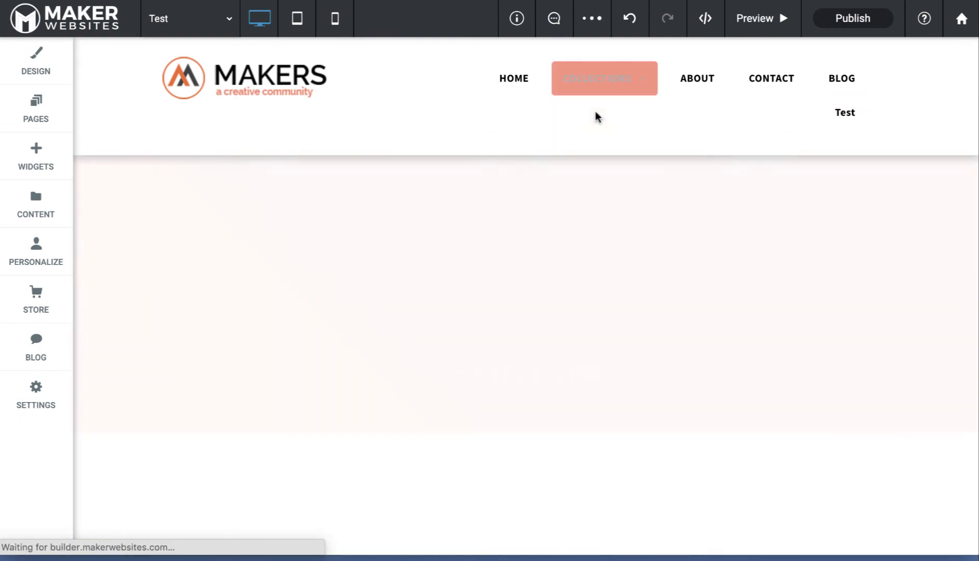
scroll(469, 327, "down", 5)
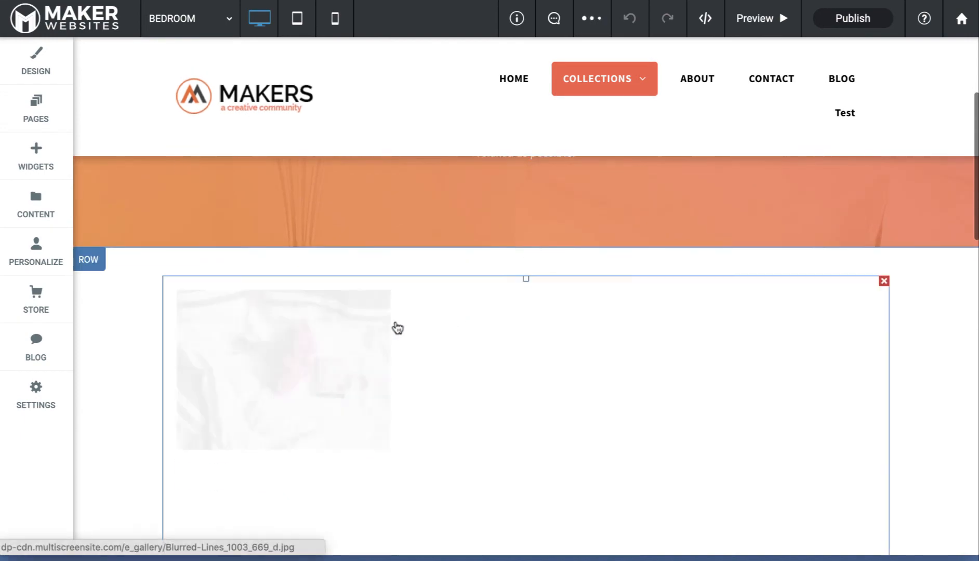
left_click(94, 268)
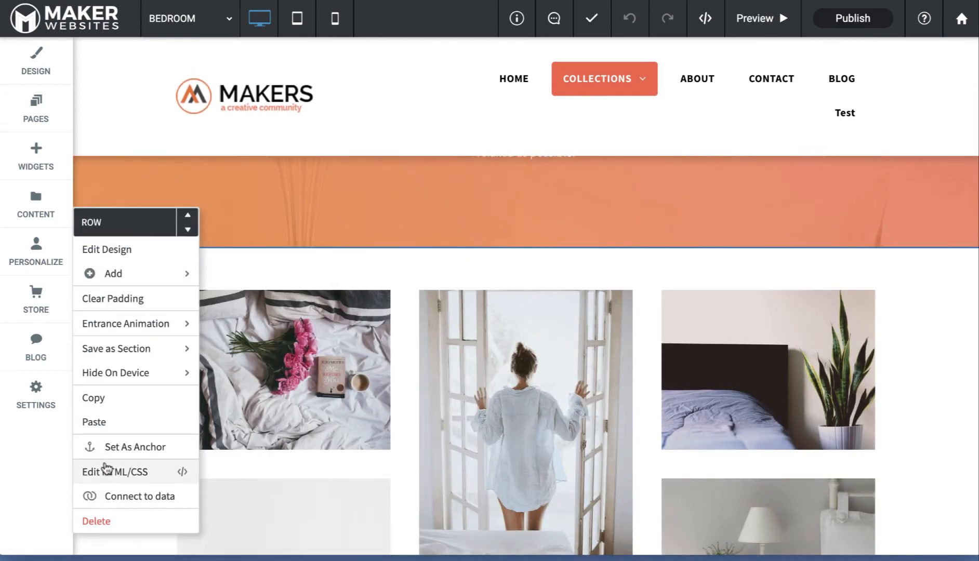
left_click(106, 422)
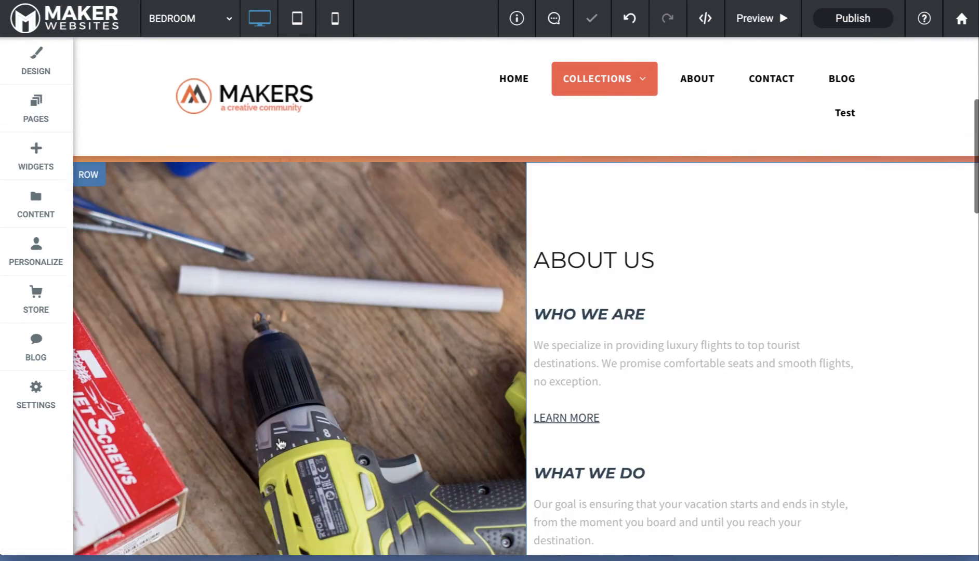